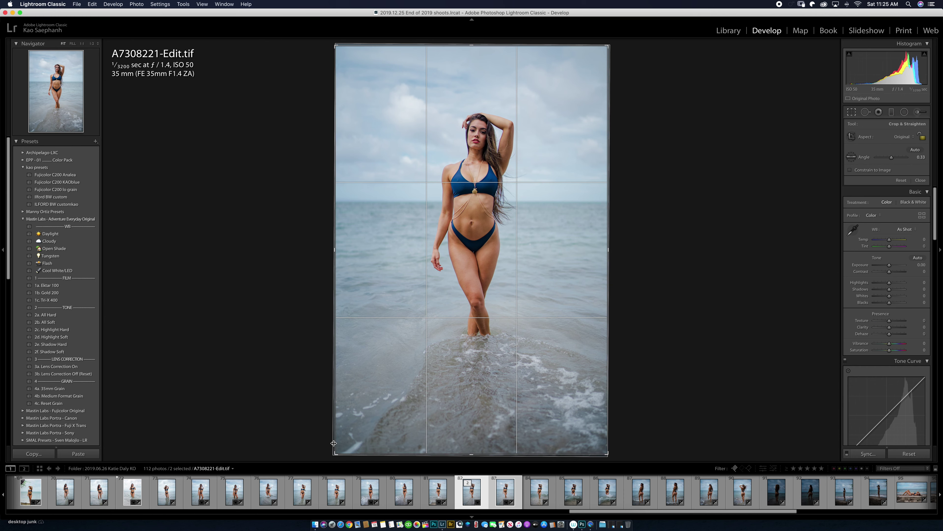
Crop the photo slightly tighter around the model from the lower-left and upper-right corners.
drag(334, 454, 339, 444)
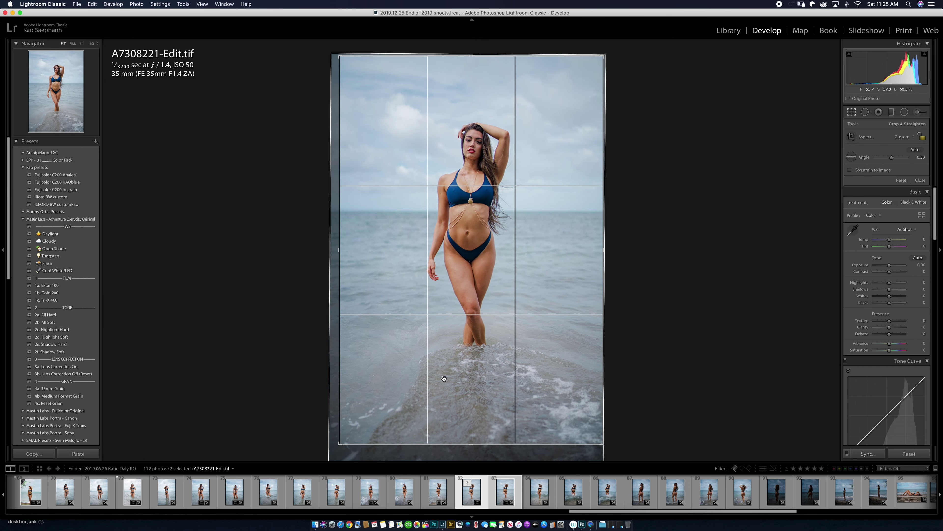
drag(603, 56, 602, 60)
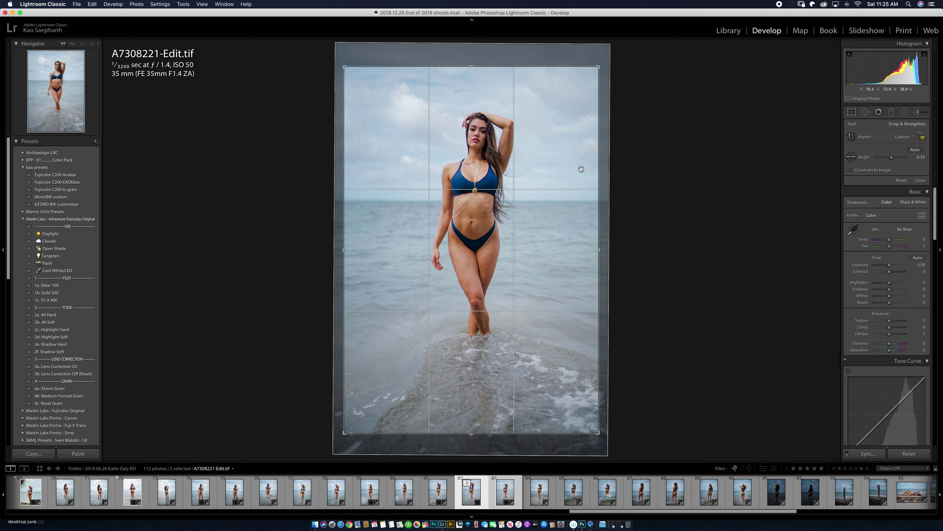
key(Return)
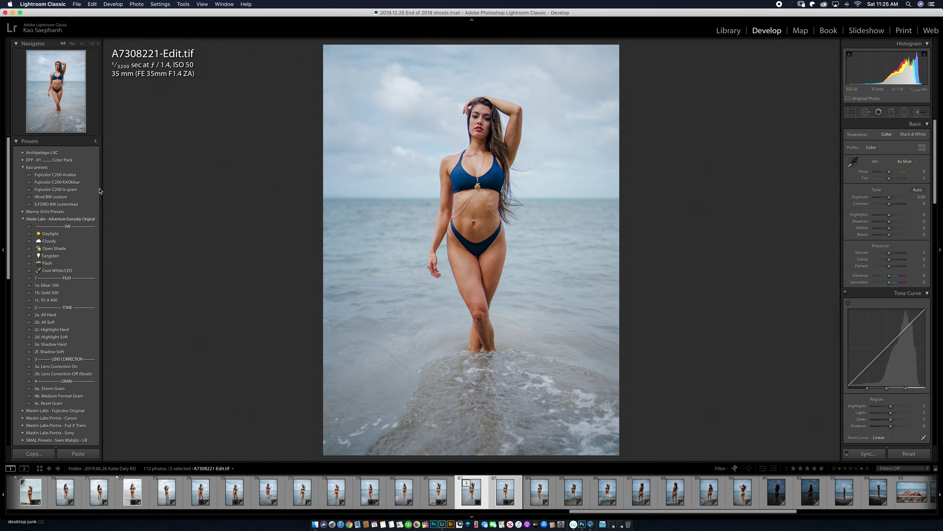
Apply the Fujicolor C200 KAOblue preset and set Vibrance to +4.
click(86, 182)
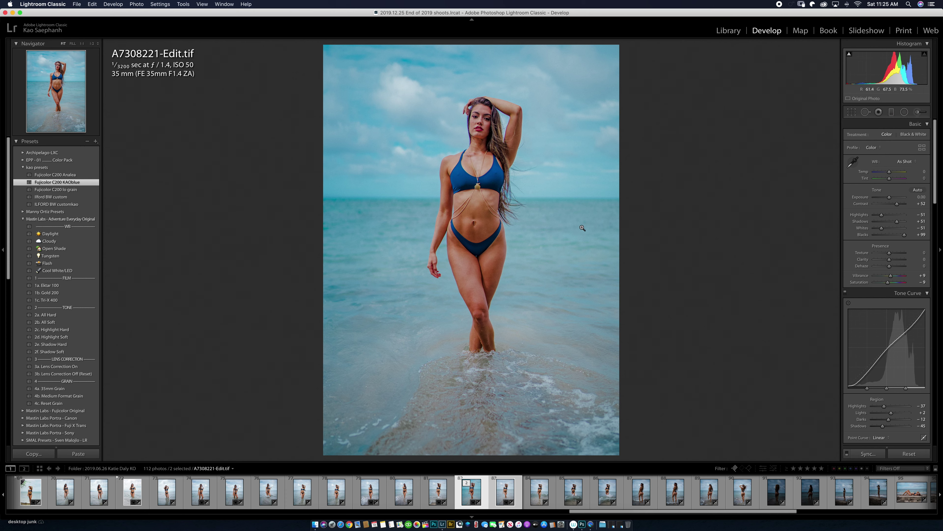
click(923, 276)
text(6)
key(Return)
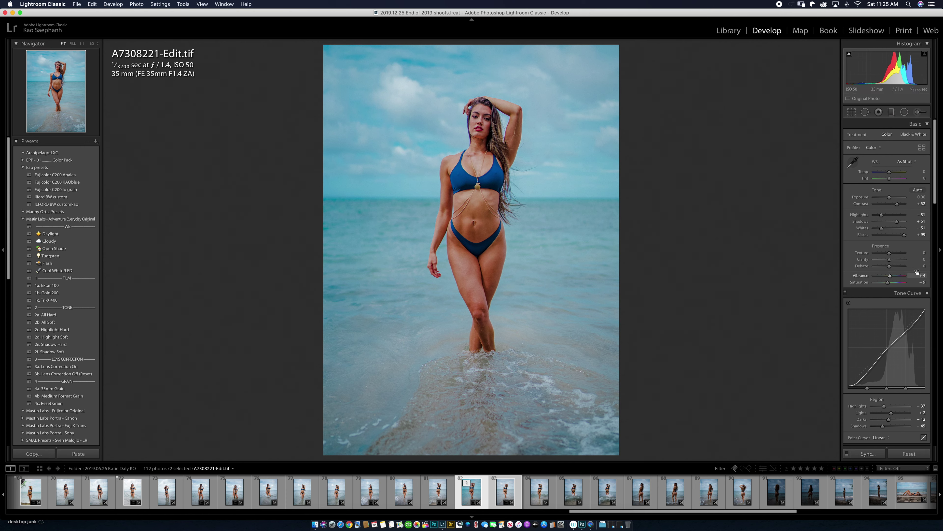
Set Tint to −11, Texture to +13, Clarity to −21 and Dehaze to +8.
scroll(936, 209, down, 3)
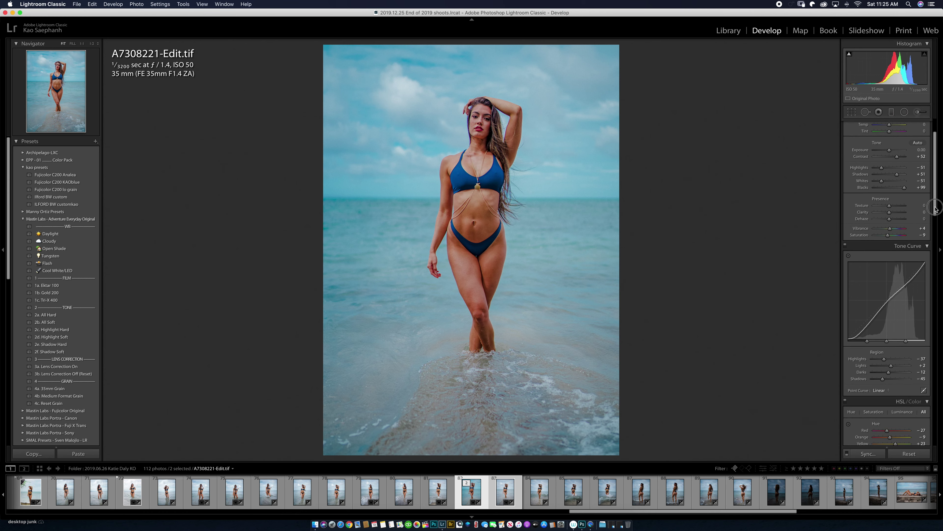
scroll(936, 208, up, 3)
drag(935, 190, 936, 212)
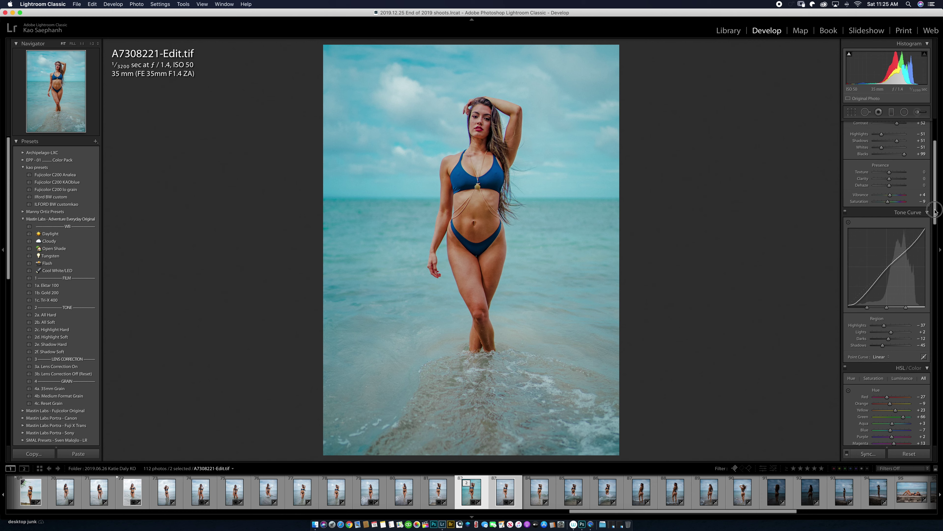
scroll(935, 212, up, 5)
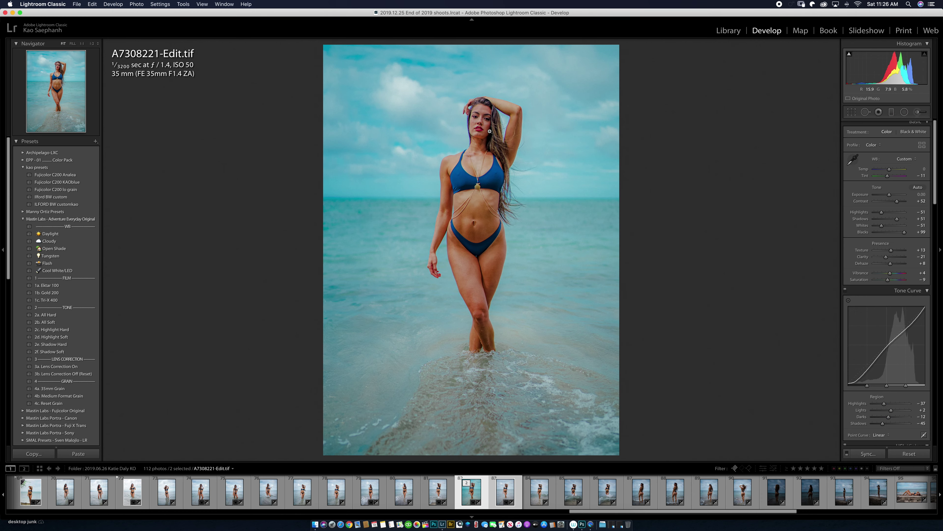
Set the Darks region of the tone curve to −30.
drag(936, 189, 935, 323)
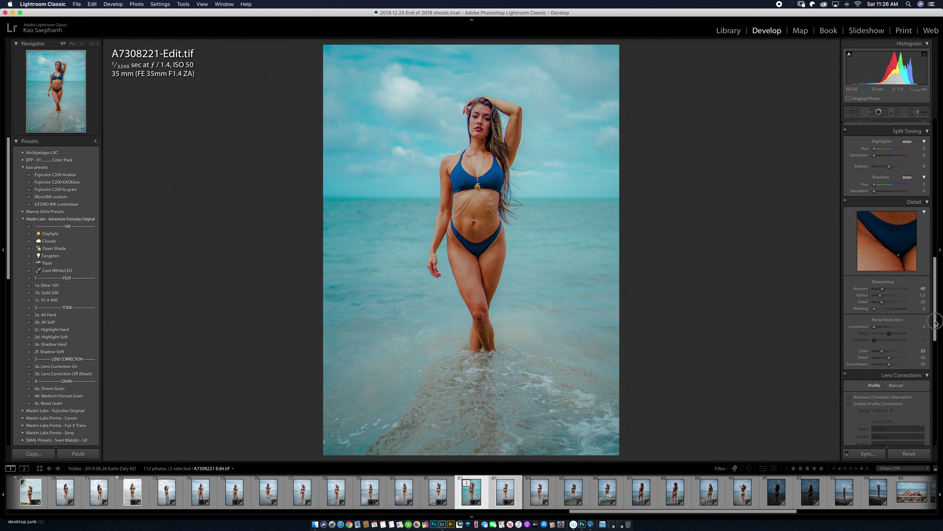
scroll(892, 334, down, 3)
drag(882, 237, 935, 166)
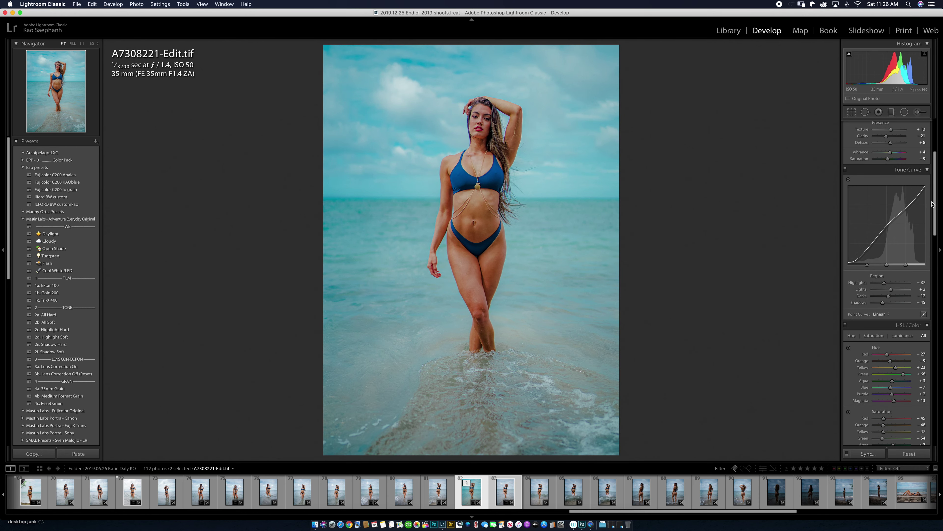
scroll(918, 186, up, 3)
drag(891, 397, 886, 398)
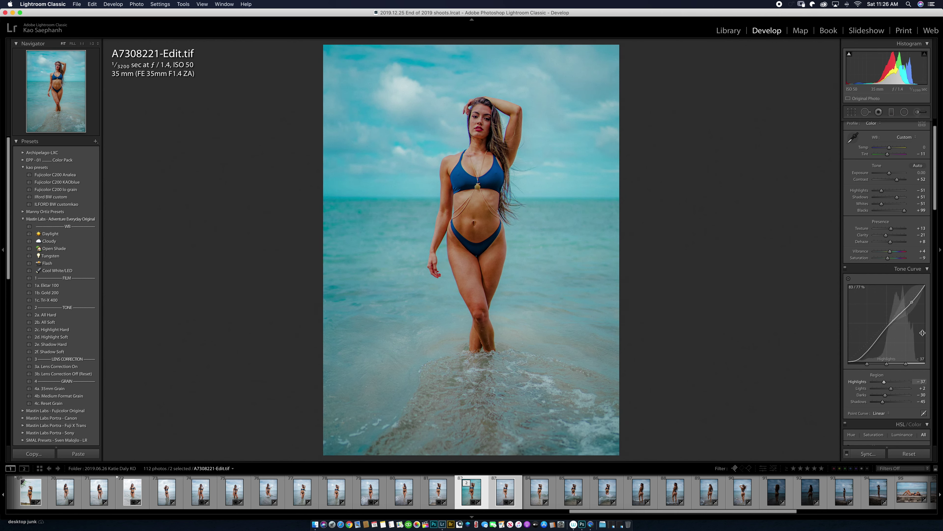
scroll(935, 195, up, 1)
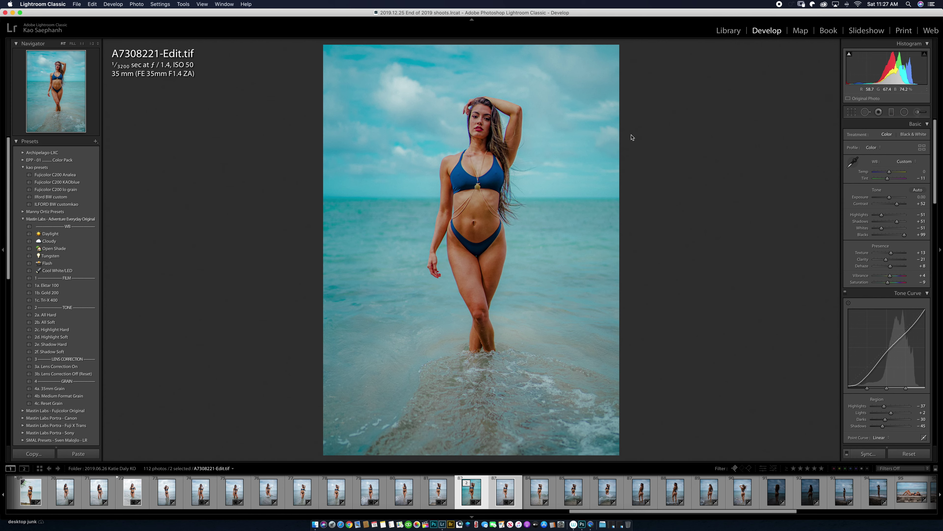
Open the adjusted photo in Photoshop for editing and inspect the model's face and upper body up close.
key(super+e)
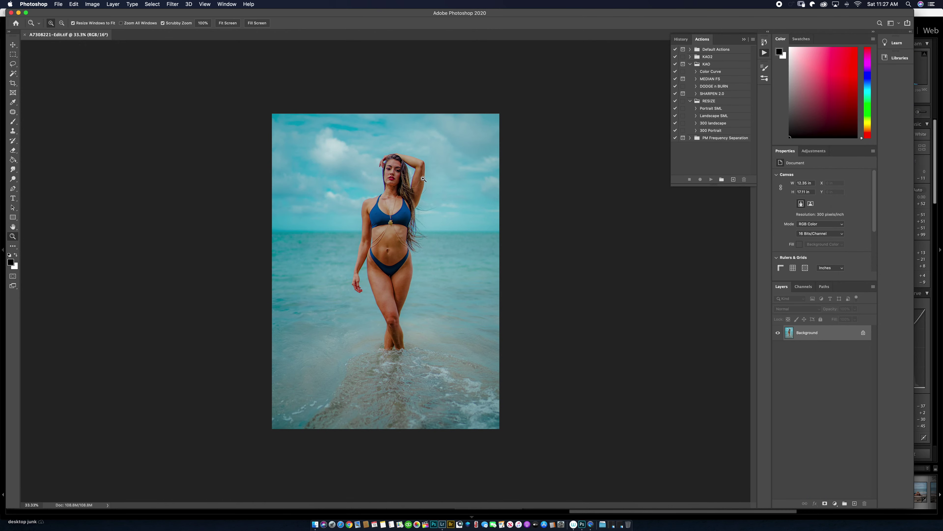
click(413, 154)
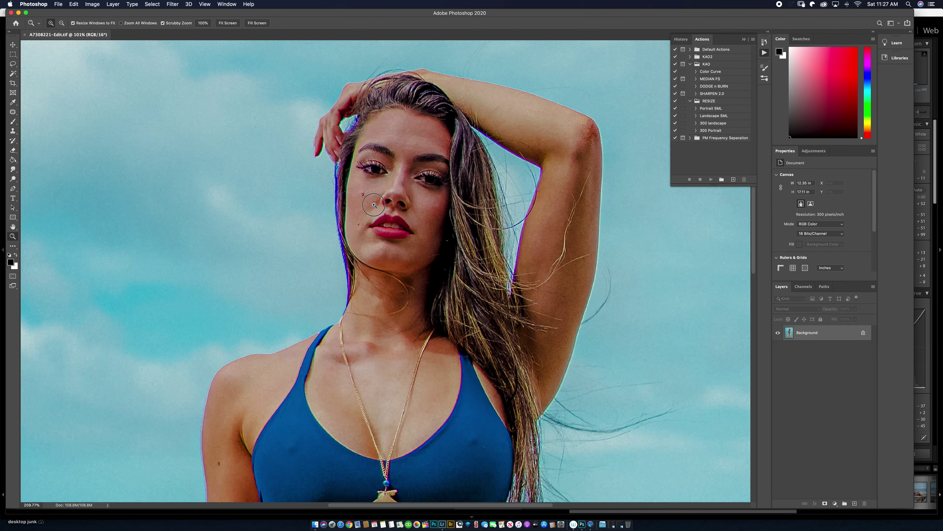
click(346, 191)
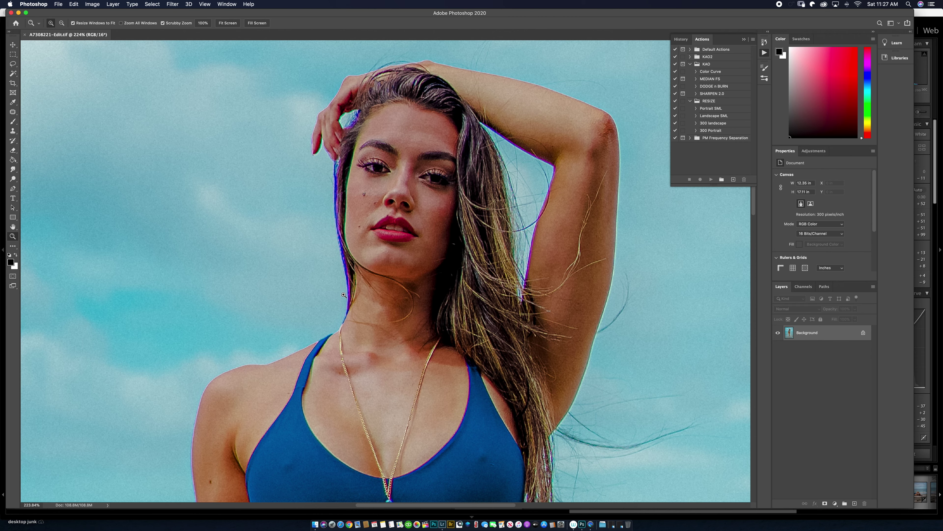
drag(489, 193, 457, 193)
drag(384, 216, 403, 199)
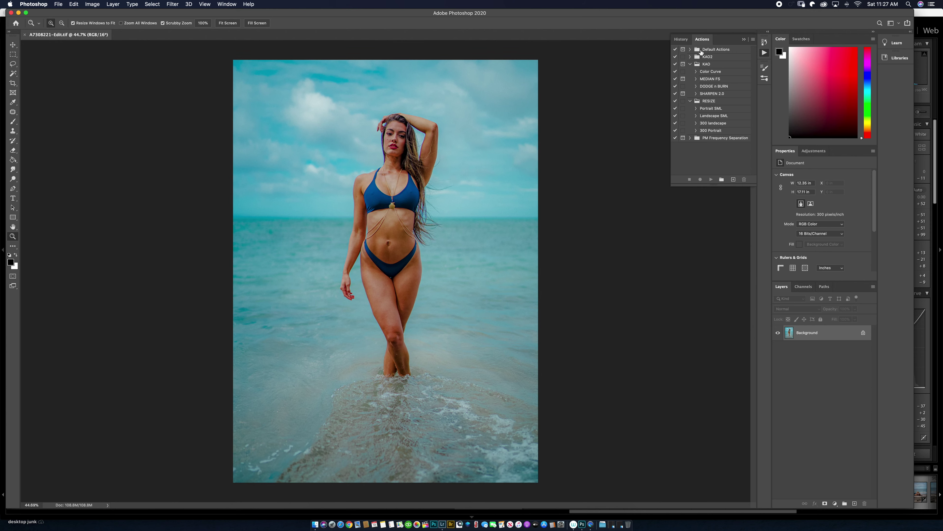
Apply the Color Curve action at 27% layer opacity and merge the curves layer into the Background.
click(720, 74)
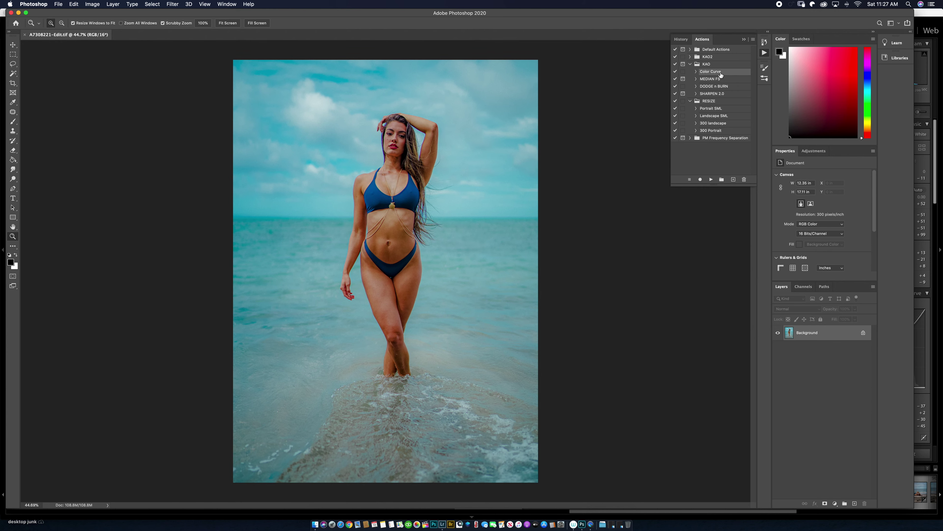
click(711, 180)
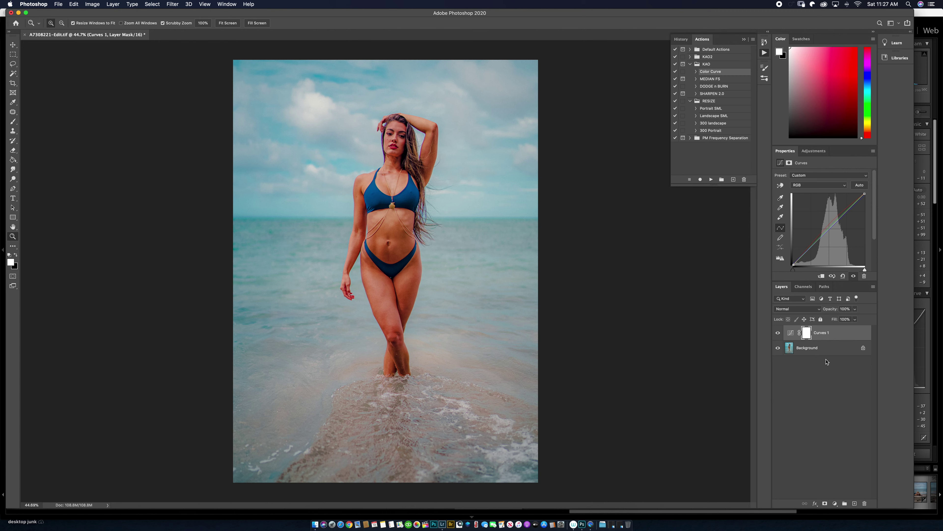
click(856, 309)
drag(855, 319, 831, 323)
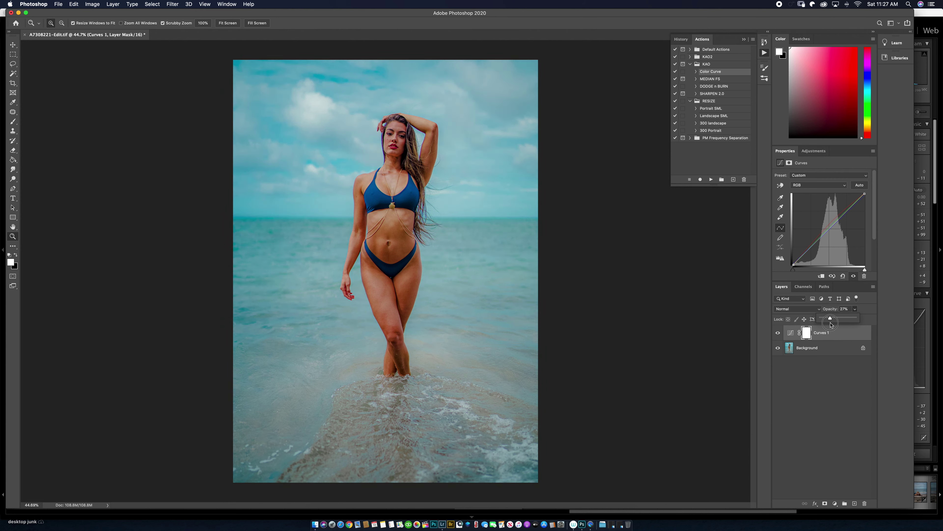
click(790, 338)
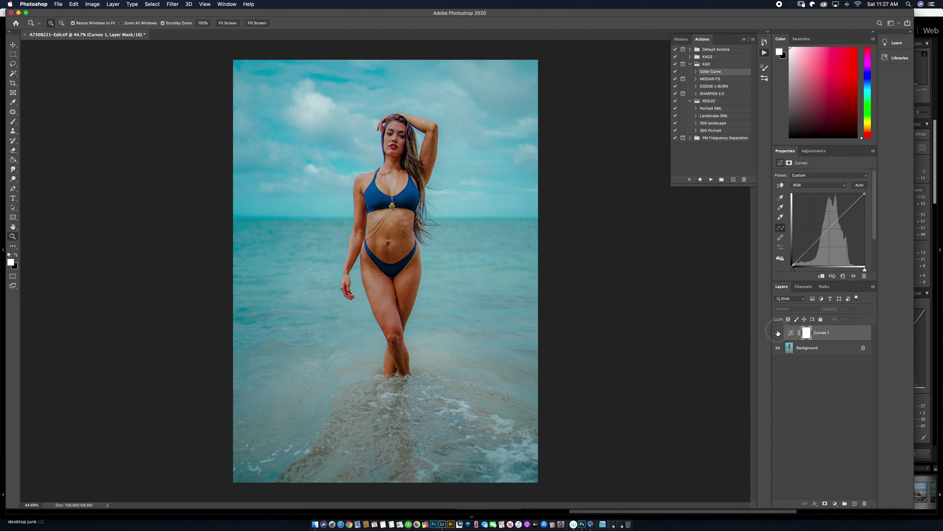
key(super+e)
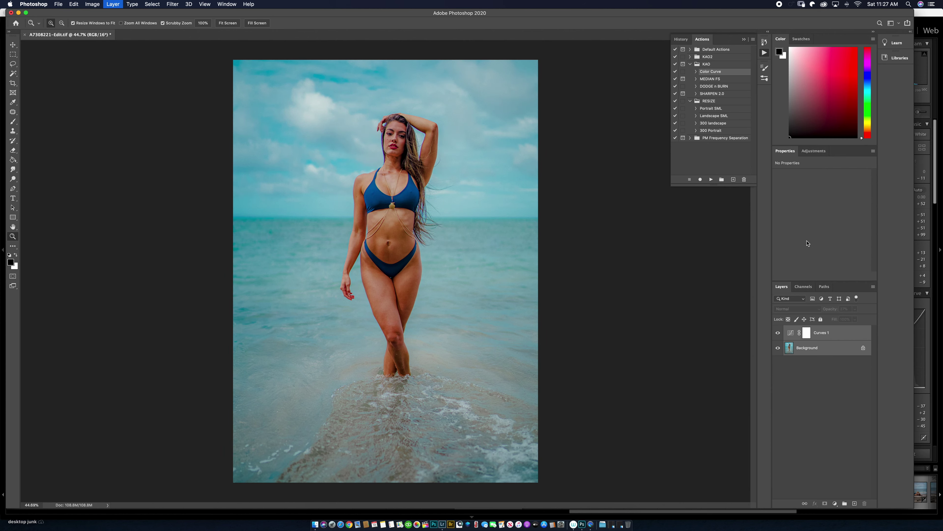
Run the MEDIAN FS frequency separation action with a Median radius of 10 pixels, checking the face in the filter preview.
click(719, 81)
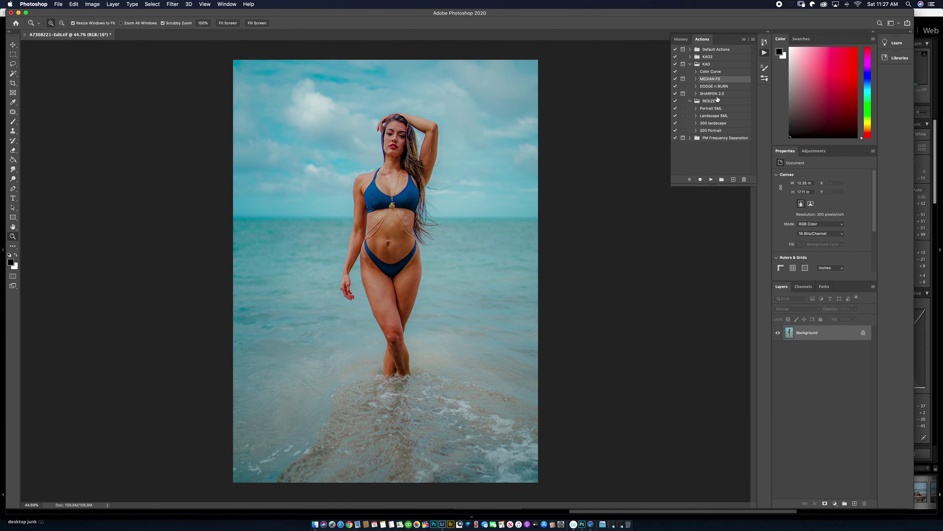
click(710, 180)
click(390, 139)
drag(461, 140, 526, 128)
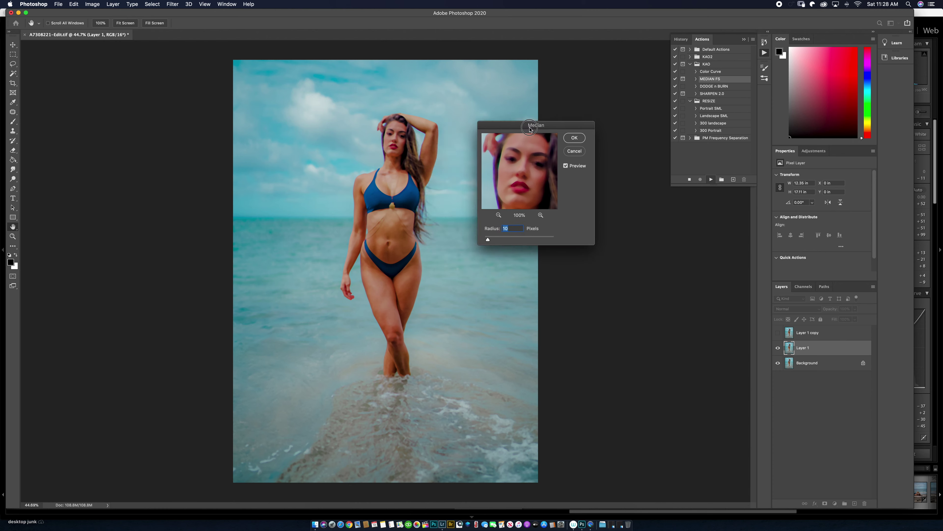
drag(549, 170, 556, 153)
click(574, 137)
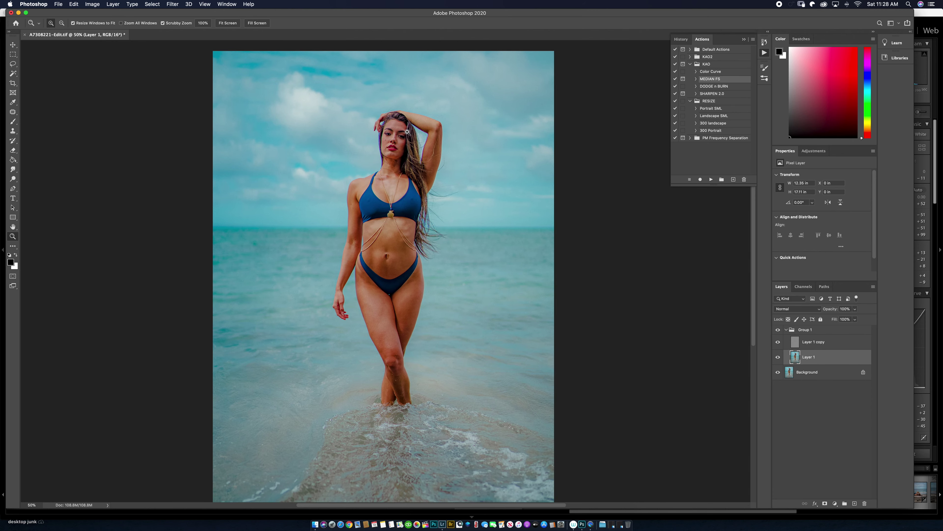
Hide Layer 1 copy and set up the Mixer Brush with a smaller Soft Round tip for retouching Layer 1.
drag(408, 135, 442, 145)
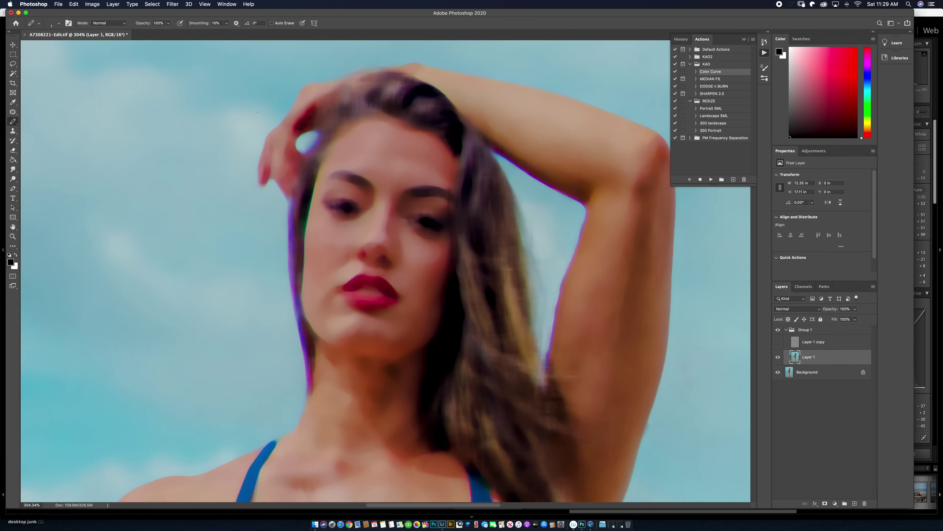
key(shift+b)
key(shift+b)
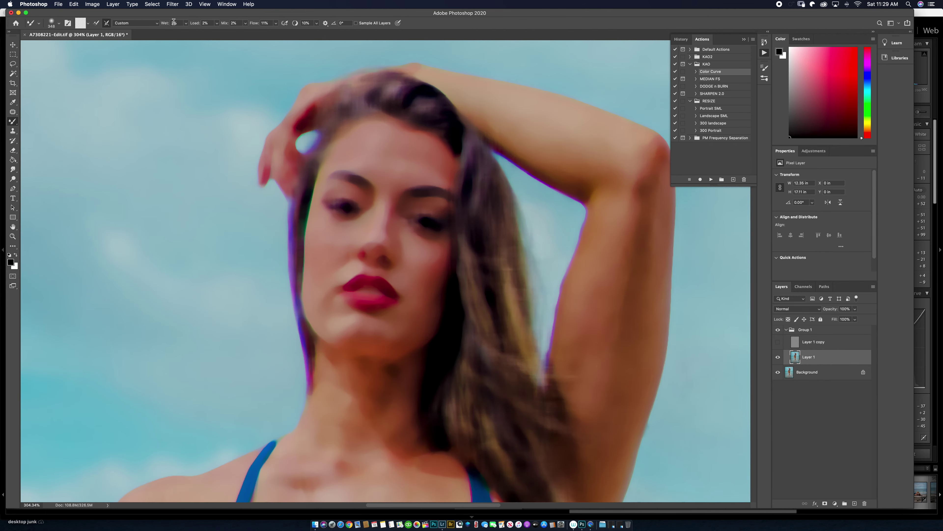
right_click(455, 261)
drag(507, 276, 500, 278)
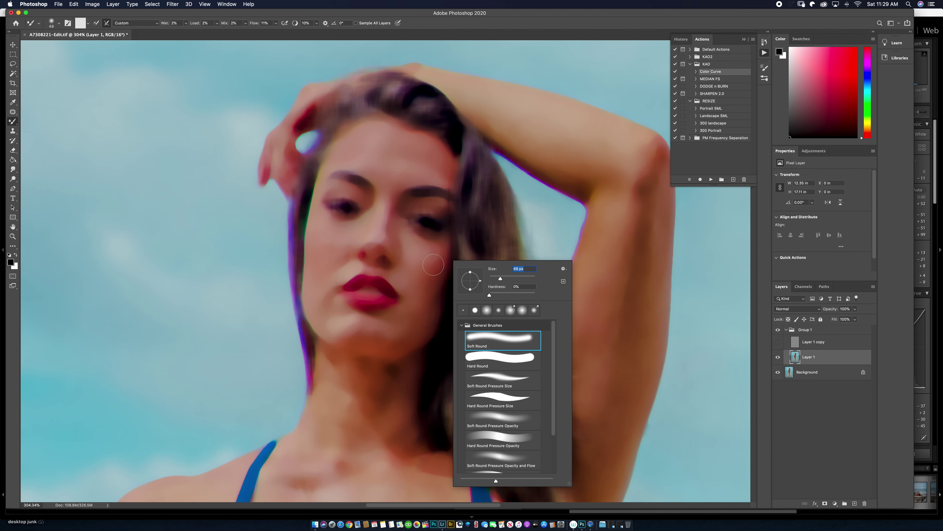
key(Return)
Smooth the skin tones of the face on Layer 1 with the Mixer Brush, checking against the texture layer.
mouse_move(433, 265)
mouse_down()
mouse_move(435, 291)
mouse_move(439, 268)
mouse_move(427, 277)
mouse_move(414, 258)
mouse_up()
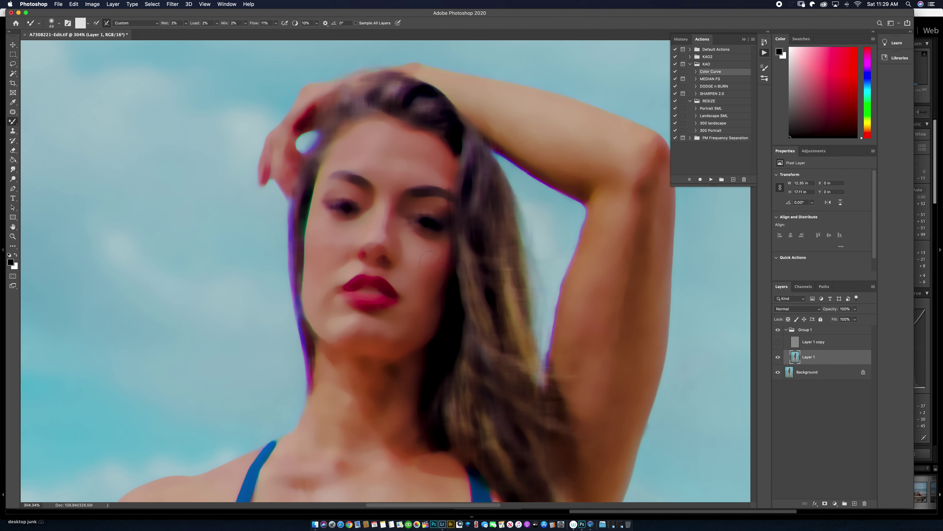
key(z)
mouse_move(445, 266)
mouse_down()
mouse_move(466, 269)
mouse_move(440, 255)
mouse_up()
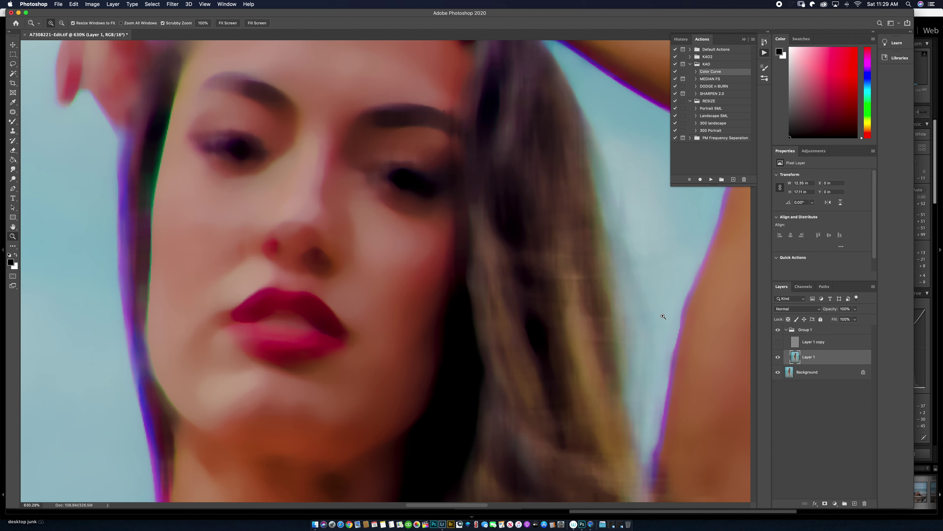
click(779, 342)
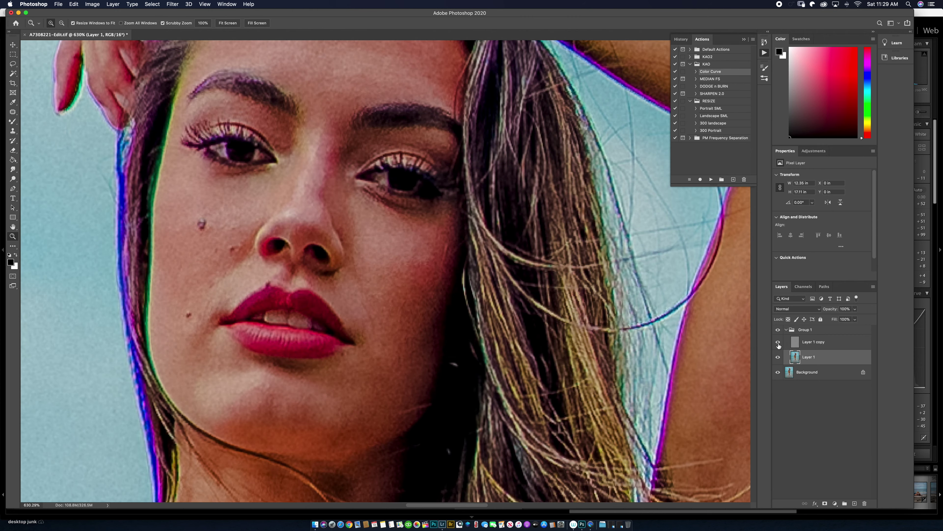
click(778, 342)
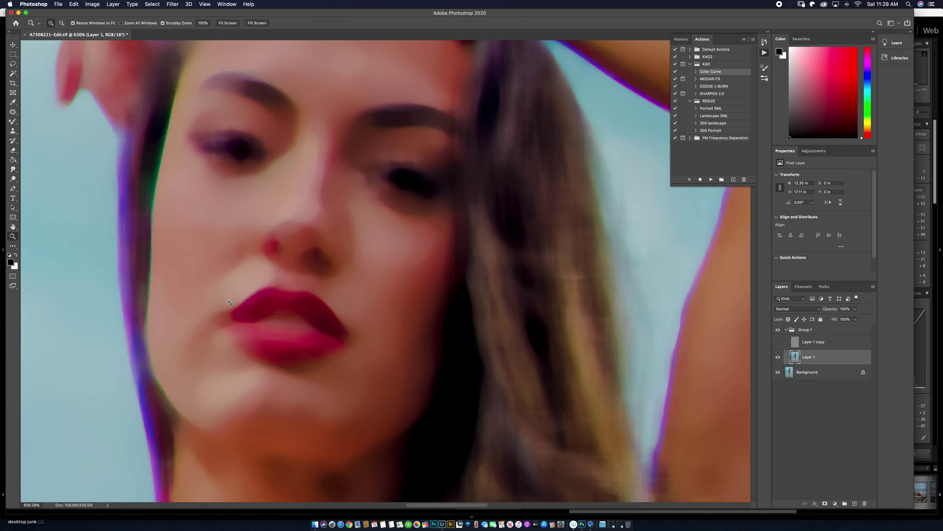
key(b)
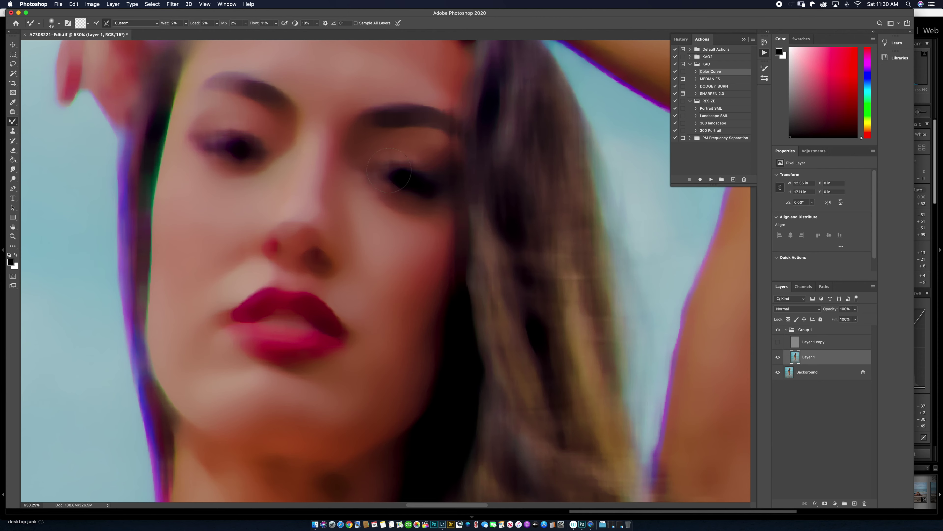
Compare the face before and after retouching by toggling the visibility of Group 1, Layer 1 and Layer 1 copy.
scroll(481, 278, up, 3)
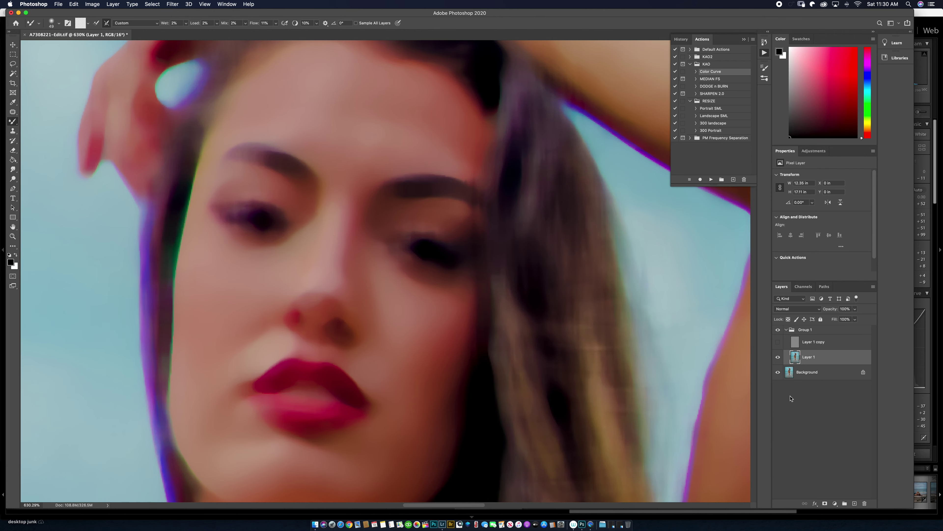
click(779, 342)
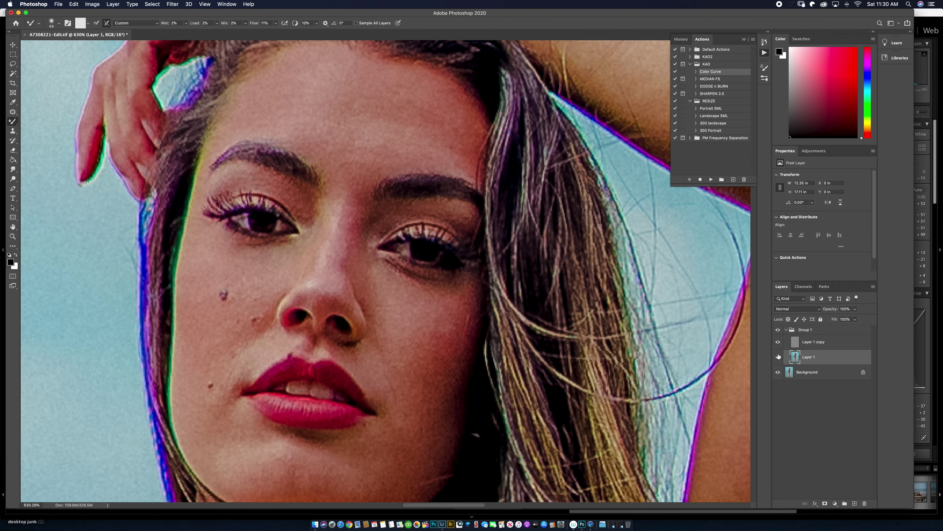
click(779, 330)
click(778, 330)
click(778, 330)
click(779, 329)
click(779, 356)
click(778, 356)
click(778, 341)
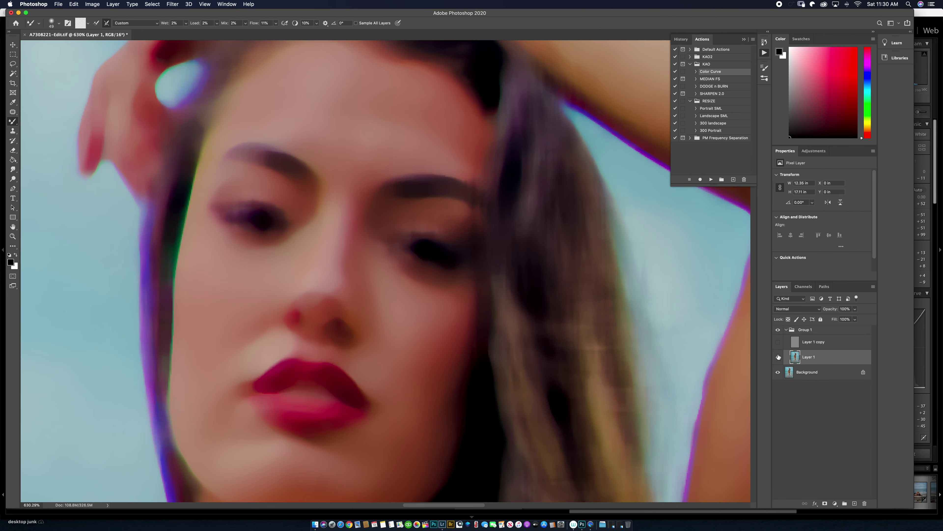
Show Layer 1 copy again and compare the portrait before and after retouching by toggling Layer 1 and Group 1.
drag(358, 143, 368, 220)
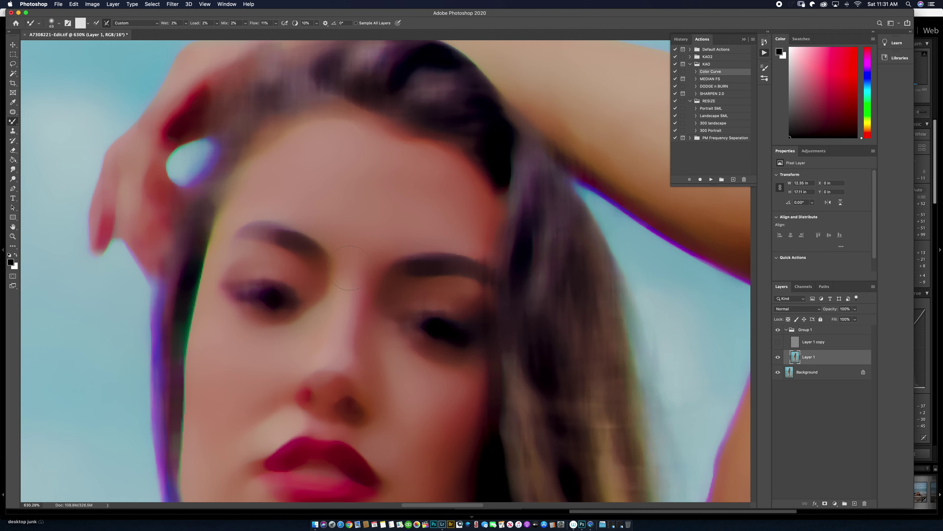
key(z)
scroll(427, 201, down, 10)
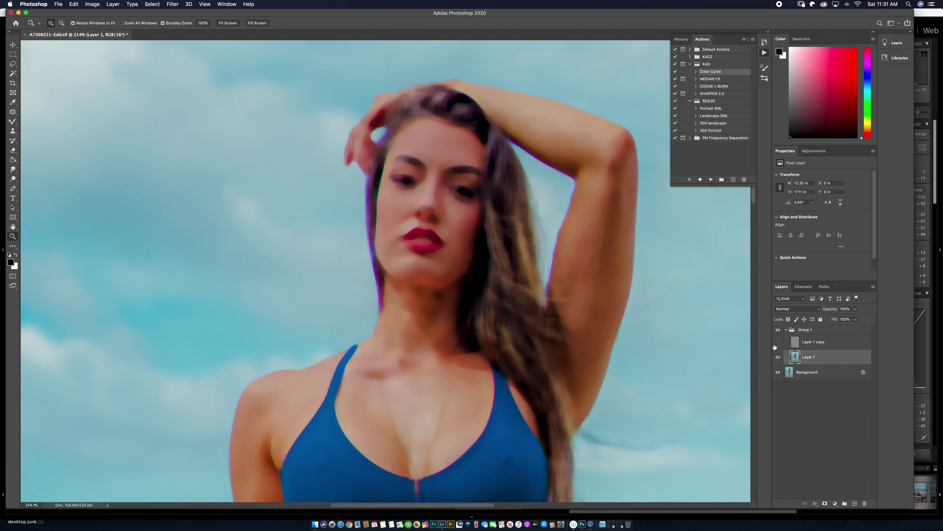
click(778, 341)
click(779, 357)
click(779, 357)
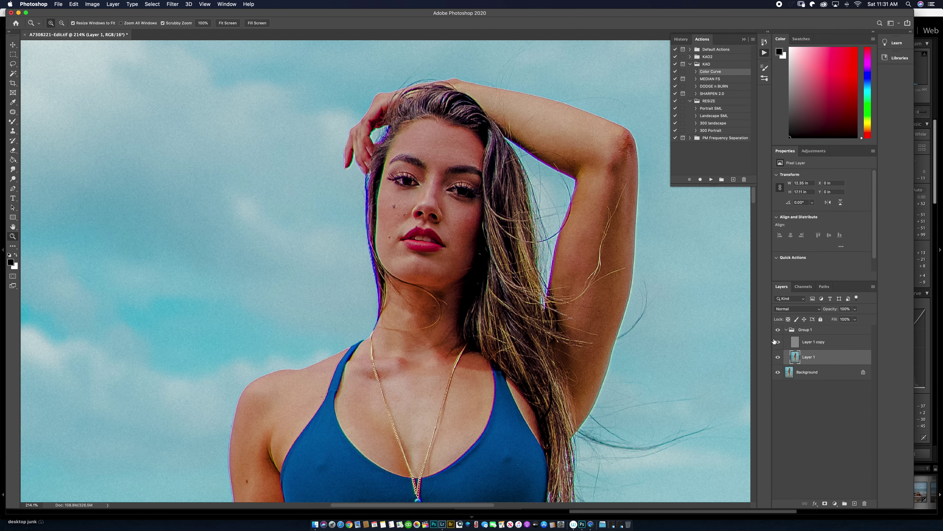
click(778, 329)
click(778, 330)
Hide Layer 1 copy and smooth the skin tones of the chest and neck on Layer 1 with the Mixer Brush.
key(b)
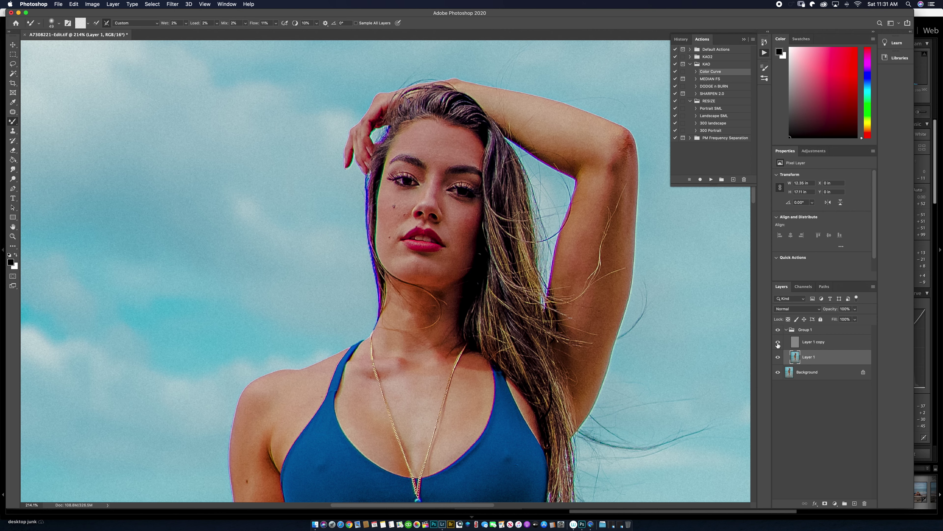
scroll(389, 340, down, 5)
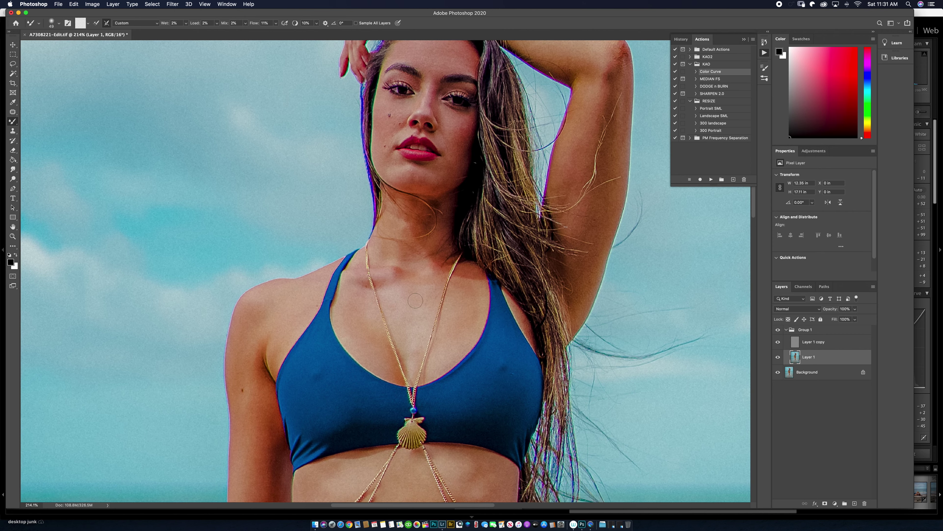
click(779, 342)
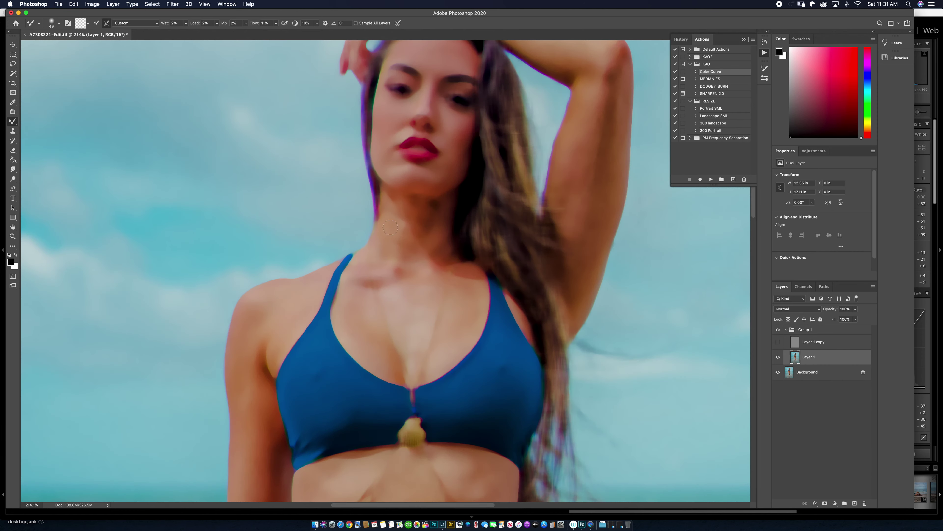
mouse_move(412, 274)
mouse_down()
mouse_move(385, 292)
mouse_move(351, 286)
mouse_move(384, 253)
mouse_move(361, 272)
mouse_move(354, 264)
mouse_move(392, 261)
mouse_move(403, 270)
mouse_move(399, 259)
mouse_move(410, 258)
mouse_move(389, 248)
mouse_move(406, 237)
mouse_move(399, 223)
mouse_move(408, 228)
mouse_move(395, 248)
mouse_move(386, 205)
mouse_move(379, 229)
mouse_move(402, 228)
mouse_move(397, 217)
mouse_move(424, 254)
mouse_up()
mouse_move(424, 290)
mouse_down()
mouse_move(409, 372)
mouse_move(407, 359)
mouse_move(358, 327)
mouse_move(381, 356)
mouse_move(369, 341)
mouse_move(394, 327)
mouse_move(438, 343)
mouse_move(436, 359)
mouse_move(470, 327)
mouse_move(460, 286)
mouse_move(433, 301)
mouse_move(421, 274)
mouse_move(482, 212)
mouse_up()
Smooth the skin of the lowered arm on Layer 1 from the shoulder down to the forearm with the Mixer Brush.
mouse_move(354, 267)
mouse_down()
mouse_move(356, 256)
mouse_move(370, 255)
mouse_move(352, 253)
mouse_move(356, 270)
mouse_move(336, 320)
mouse_move(346, 380)
mouse_up()
mouse_move(352, 347)
mouse_down()
mouse_move(348, 305)
mouse_move(366, 276)
mouse_move(365, 287)
mouse_move(383, 270)
mouse_move(381, 283)
mouse_up()
mouse_move(358, 387)
mouse_down()
mouse_move(353, 350)
mouse_move(368, 357)
mouse_move(370, 345)
mouse_move(363, 401)
mouse_move(358, 383)
mouse_move(372, 401)
mouse_up()
scroll(371, 401, down, 5)
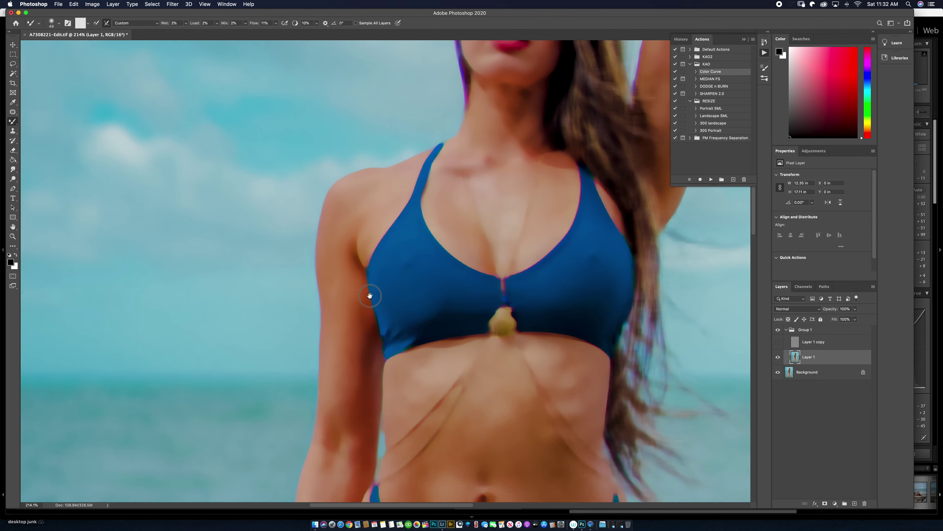
mouse_move(348, 382)
mouse_down()
mouse_move(366, 312)
mouse_move(357, 357)
mouse_move(329, 397)
mouse_move(345, 309)
mouse_move(321, 405)
mouse_move(365, 321)
mouse_up()
scroll(365, 321, down, 15)
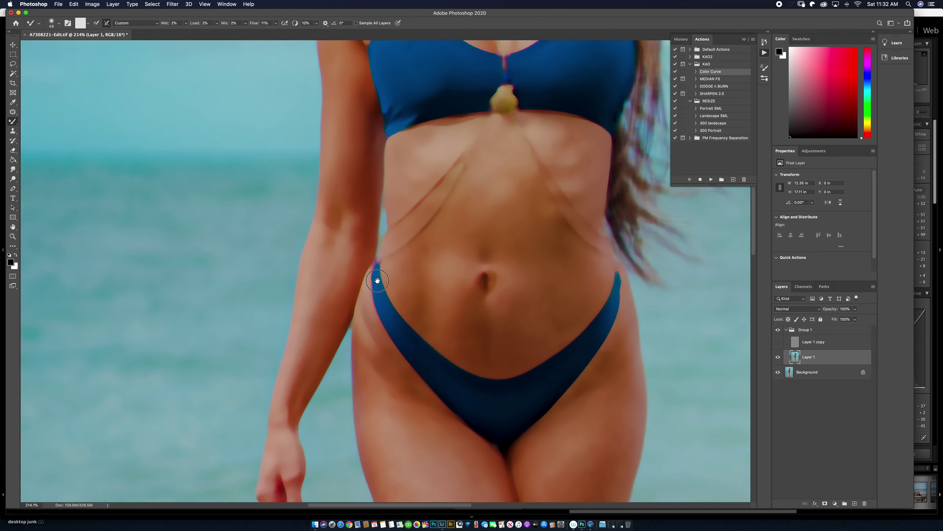
mouse_move(307, 302)
mouse_down()
mouse_move(310, 284)
mouse_move(355, 241)
mouse_move(330, 272)
mouse_move(356, 232)
mouse_move(356, 184)
mouse_move(334, 229)
mouse_move(316, 221)
mouse_up()
Blend the skin tones along the raised arm on Layer 1 with the Mixer Brush.
scroll(469, 288, up, 15)
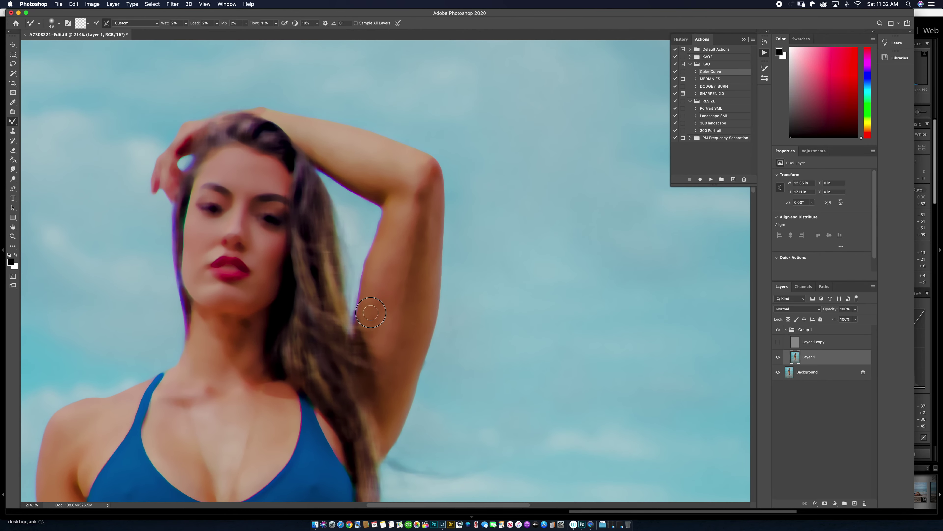
mouse_move(371, 312)
mouse_down()
mouse_move(379, 256)
mouse_move(403, 212)
mouse_move(414, 229)
mouse_move(406, 237)
mouse_move(416, 208)
mouse_move(397, 352)
mouse_move(408, 305)
mouse_move(366, 406)
mouse_move(399, 363)
mouse_move(431, 194)
mouse_move(390, 173)
mouse_up()
scroll(390, 173, up, 3)
scroll(390, 173, left, 3)
mouse_move(405, 212)
mouse_down()
mouse_move(335, 173)
mouse_move(420, 209)
mouse_move(425, 191)
mouse_move(436, 207)
mouse_move(419, 189)
mouse_up()
Smooth the skin tones of the abdomen, ribs and waist on Layer 1 with the Mixer Brush.
scroll(486, 199, down, 2)
scroll(485, 199, down, 10)
scroll(486, 198, left, 3)
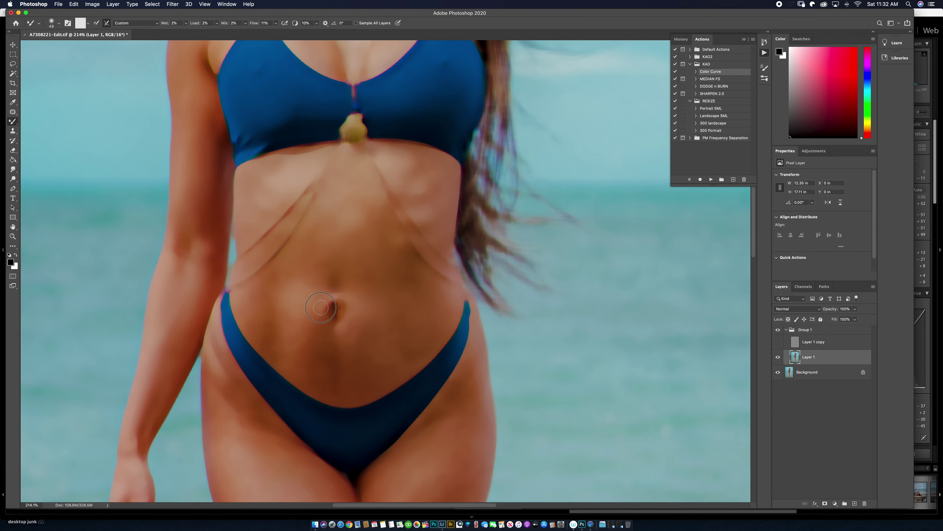
mouse_move(320, 308)
mouse_down()
mouse_move(304, 349)
mouse_move(287, 316)
mouse_move(313, 369)
mouse_move(300, 341)
mouse_up()
mouse_move(253, 214)
mouse_down()
mouse_move(249, 189)
mouse_move(267, 182)
mouse_move(265, 164)
mouse_move(292, 163)
mouse_up()
mouse_move(335, 213)
mouse_down()
mouse_move(348, 193)
mouse_move(348, 235)
mouse_move(366, 210)
mouse_move(334, 239)
mouse_up()
mouse_move(372, 195)
mouse_down()
mouse_move(343, 227)
mouse_move(352, 211)
mouse_move(397, 187)
mouse_move(406, 158)
mouse_up()
drag(442, 231, 487, 48)
mouse_move(374, 183)
mouse_down()
mouse_move(379, 192)
mouse_move(341, 181)
mouse_move(296, 234)
mouse_move(256, 199)
mouse_up()
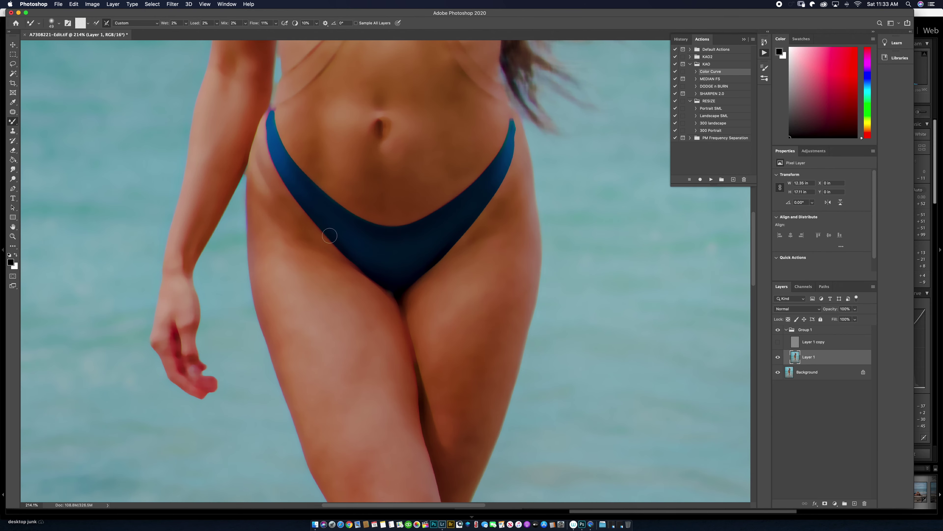
Use the Mixer Brush with a Soft Round tip of about 94 px to smooth the thighs, knees and lower legs on Layer 1.
scroll(256, 200, down, 5)
key(z)
drag(356, 238, 343, 240)
scroll(357, 263, down, 3)
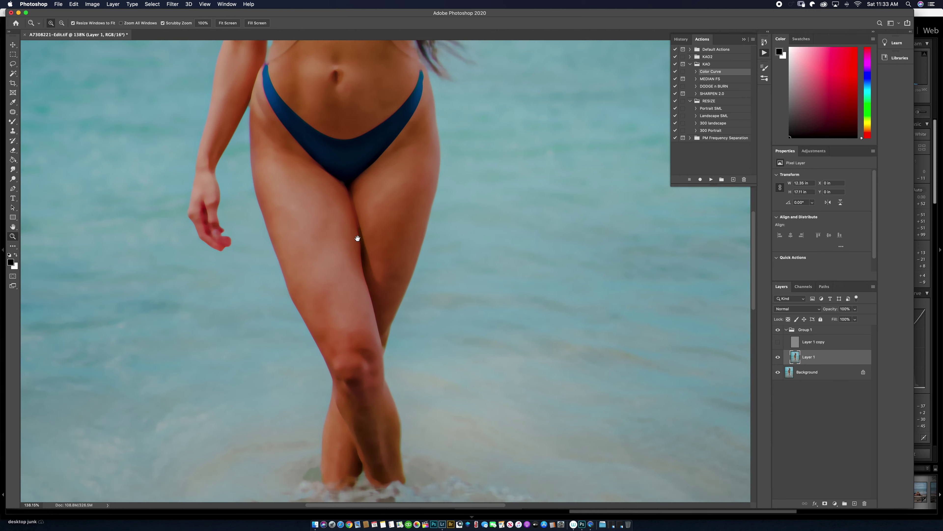
key(b)
right_click(359, 225)
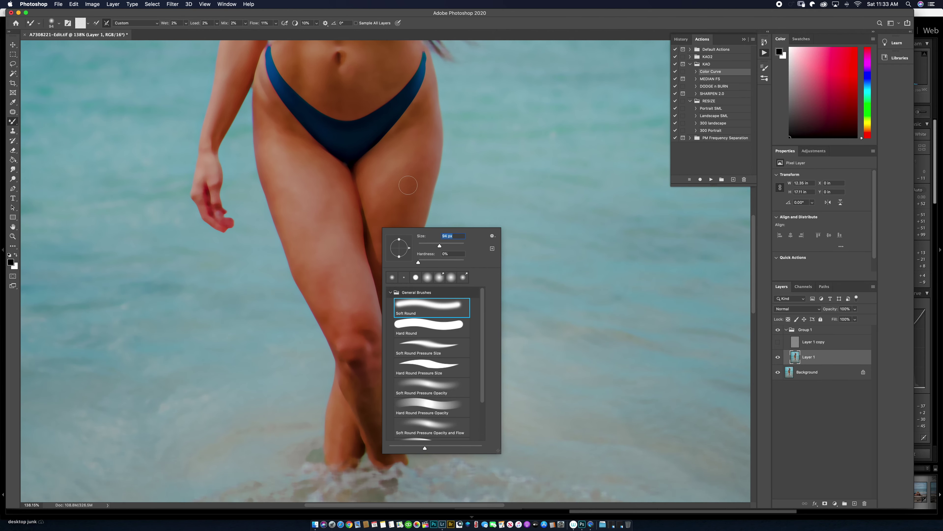
click(424, 168)
mouse_move(402, 223)
mouse_down()
mouse_move(428, 171)
mouse_move(419, 188)
mouse_move(420, 145)
mouse_move(386, 209)
mouse_move(385, 200)
mouse_move(381, 211)
mouse_move(376, 204)
mouse_move(385, 166)
mouse_move(403, 153)
mouse_move(388, 154)
mouse_move(422, 130)
mouse_move(416, 85)
mouse_up()
mouse_move(276, 139)
mouse_down()
mouse_move(280, 188)
mouse_move(264, 162)
mouse_move(299, 231)
mouse_move(314, 219)
mouse_move(287, 184)
mouse_move(300, 192)
mouse_move(300, 176)
mouse_move(330, 201)
mouse_move(344, 200)
mouse_move(318, 163)
mouse_move(302, 163)
mouse_move(321, 165)
mouse_move(321, 193)
mouse_move(301, 186)
mouse_move(274, 152)
mouse_move(279, 173)
mouse_move(328, 195)
mouse_move(310, 238)
mouse_move(347, 224)
mouse_move(339, 212)
mouse_move(327, 237)
mouse_move(335, 275)
mouse_move(319, 281)
mouse_move(294, 244)
mouse_move(317, 239)
mouse_move(313, 259)
mouse_move(351, 292)
mouse_move(344, 228)
mouse_move(365, 301)
mouse_move(345, 323)
mouse_move(324, 275)
mouse_move(321, 292)
mouse_move(337, 305)
mouse_move(313, 230)
mouse_move(300, 255)
mouse_move(303, 233)
mouse_move(338, 292)
mouse_up()
mouse_move(368, 341)
mouse_down()
mouse_move(339, 305)
mouse_move(360, 308)
mouse_move(346, 311)
mouse_move(357, 321)
mouse_move(362, 275)
mouse_move(349, 248)
mouse_up()
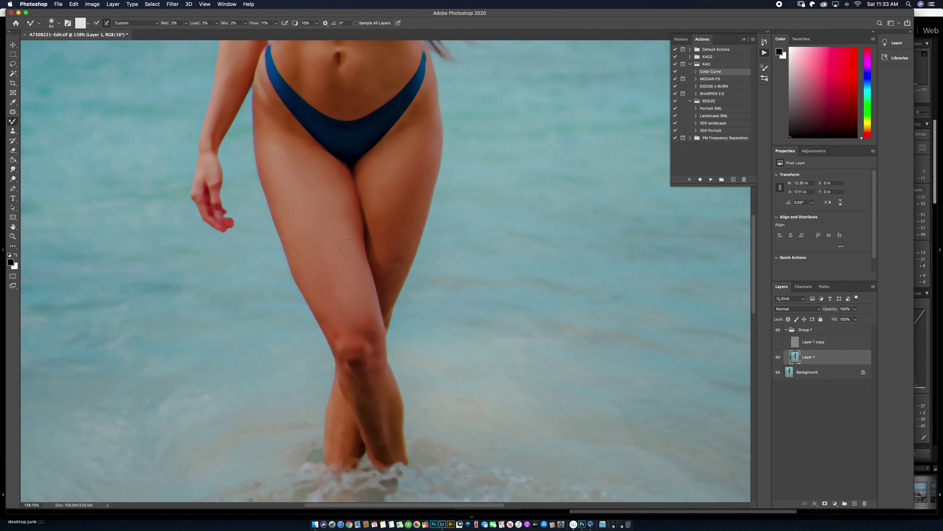
mouse_move(385, 432)
mouse_down()
mouse_move(385, 382)
mouse_move(374, 407)
mouse_move(344, 377)
mouse_move(335, 418)
mouse_move(344, 440)
mouse_up()
Fit the whole image in view and turn the Layer 1 copy texture layer back on.
key(z)
key(super+minus)
key(super+minus)
key(super+minus)
key(super+0)
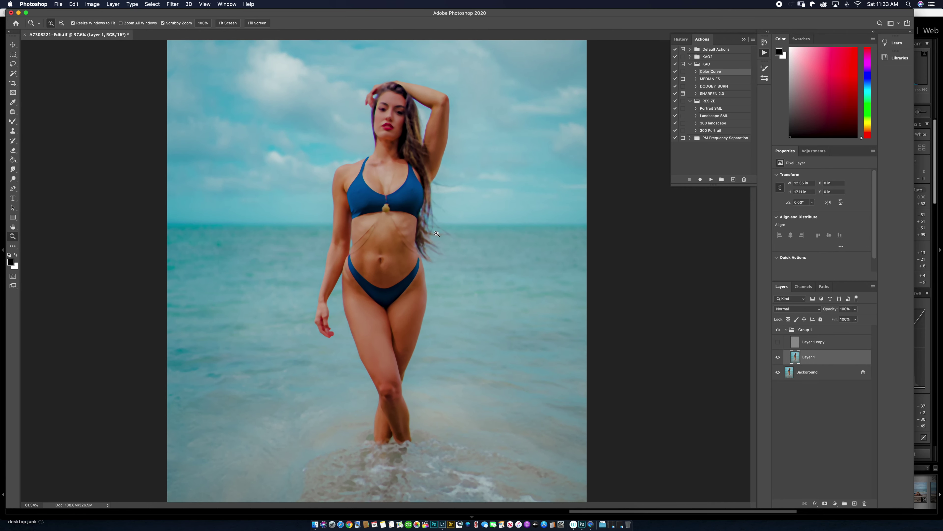
click(779, 341)
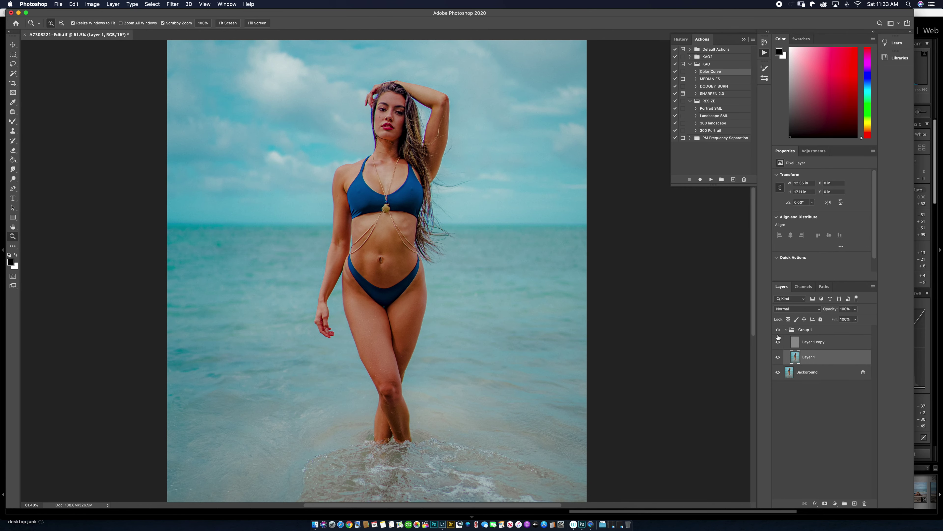
Compare the full figure and a close-up of the legs before and after retouching by toggling Group 1.
click(779, 330)
click(779, 330)
click(779, 330)
drag(410, 336, 444, 277)
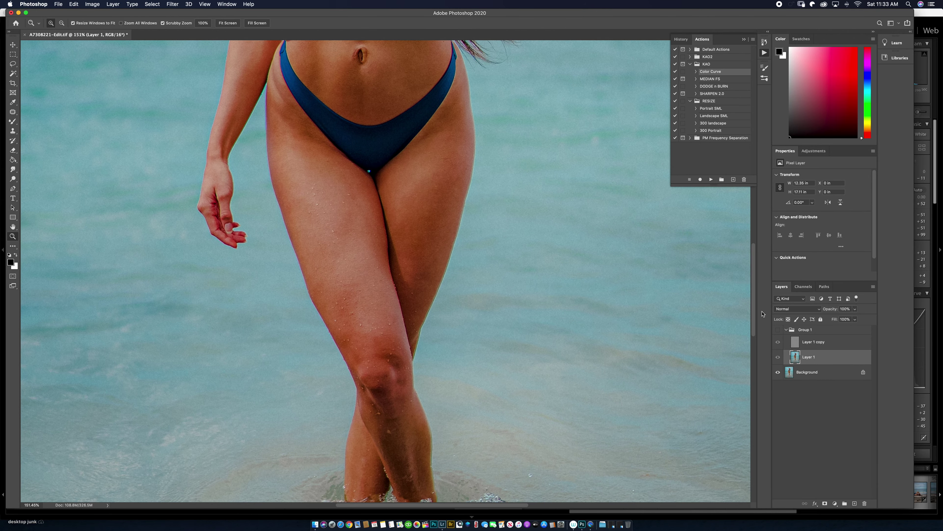
click(779, 330)
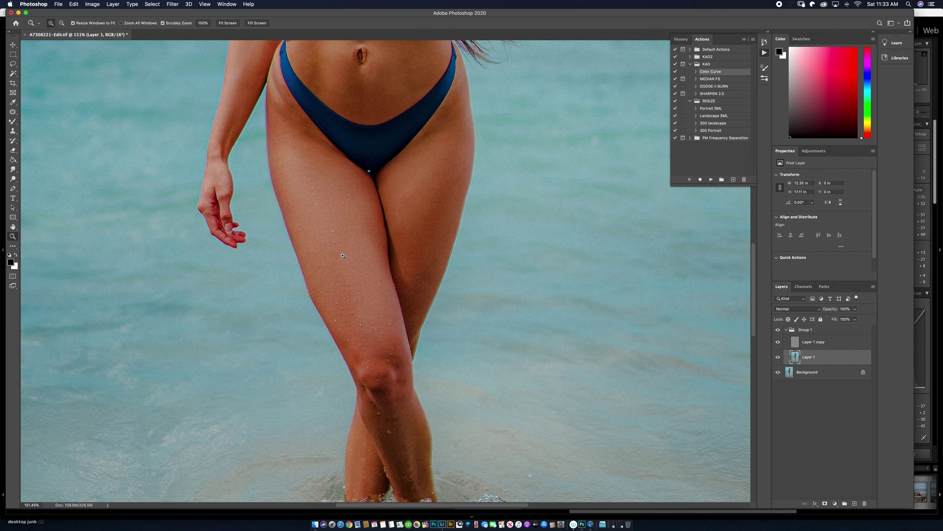
click(778, 330)
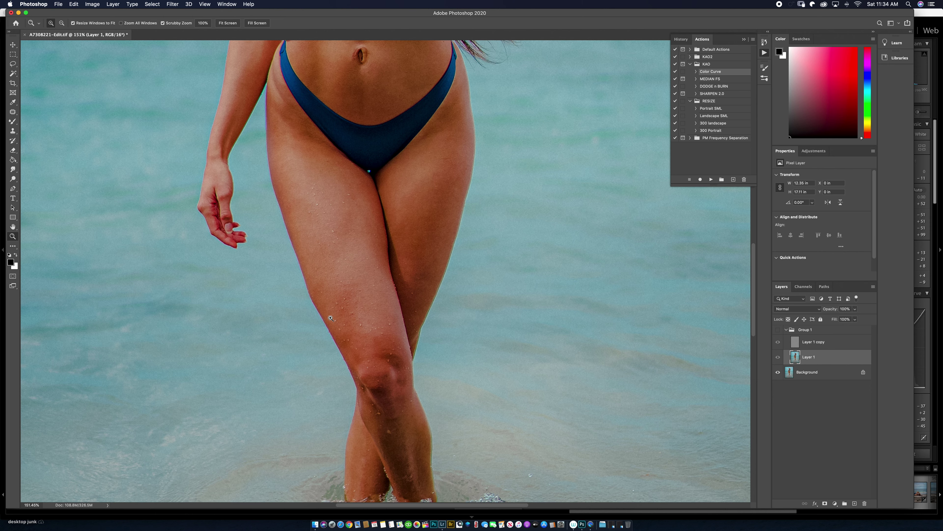
click(778, 329)
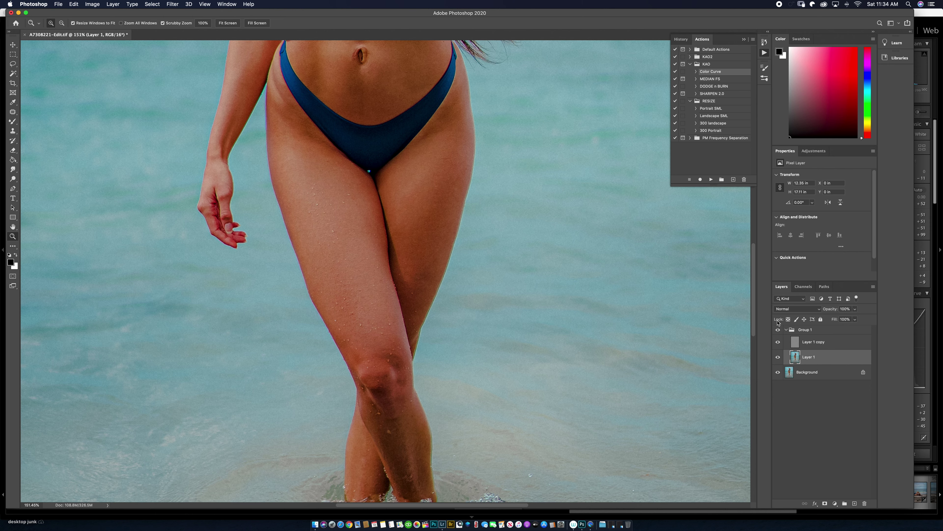
Collapse Group 1 and run the DODGE n BURN action from the KAO set.
click(787, 330)
scroll(391, 247, up, 2)
scroll(389, 244, down, 3)
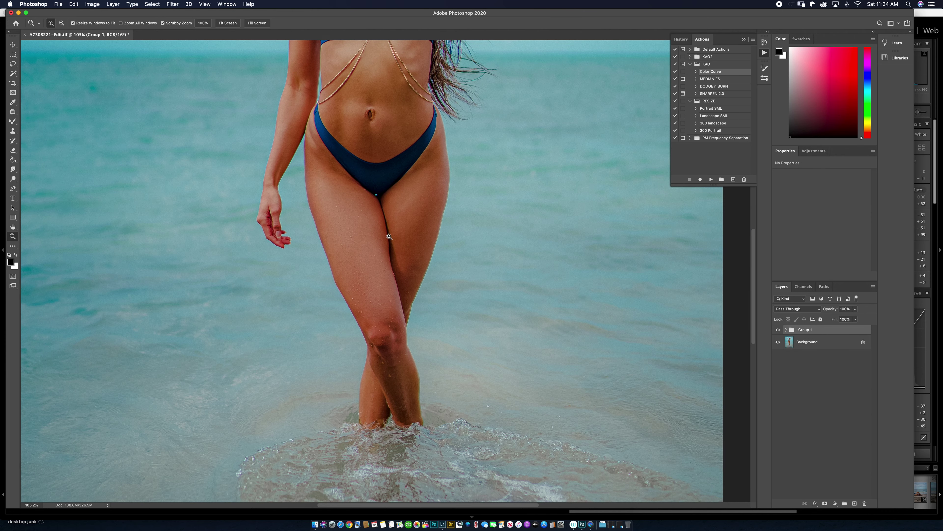
scroll(390, 238, up, 3)
scroll(393, 217, down, 4)
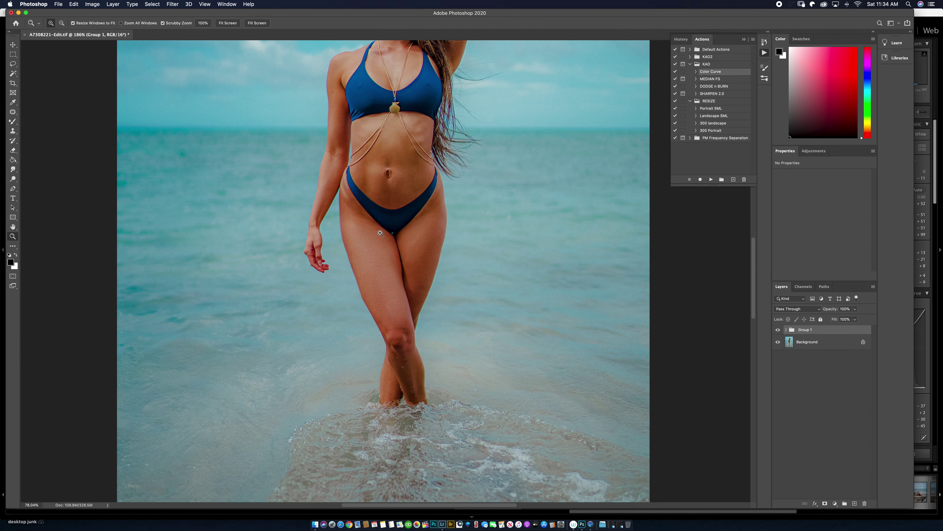
scroll(432, 249, up, 4)
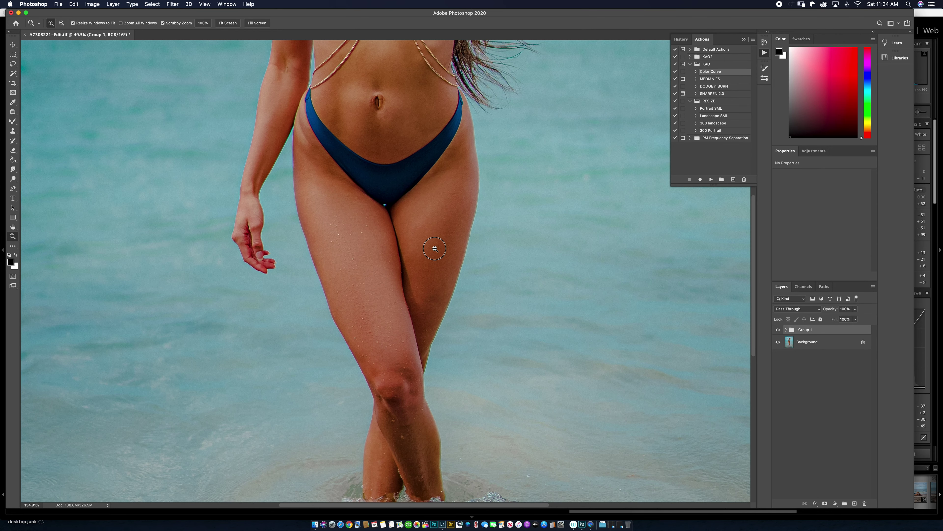
click(720, 87)
click(712, 179)
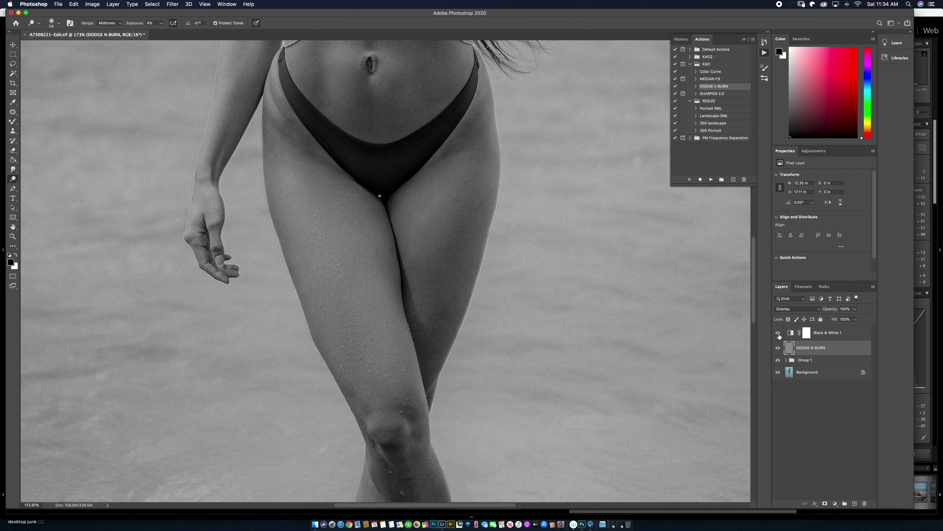
Check the image with and without the Black & White 1 adjustment layer by toggling its visibility.
click(806, 333)
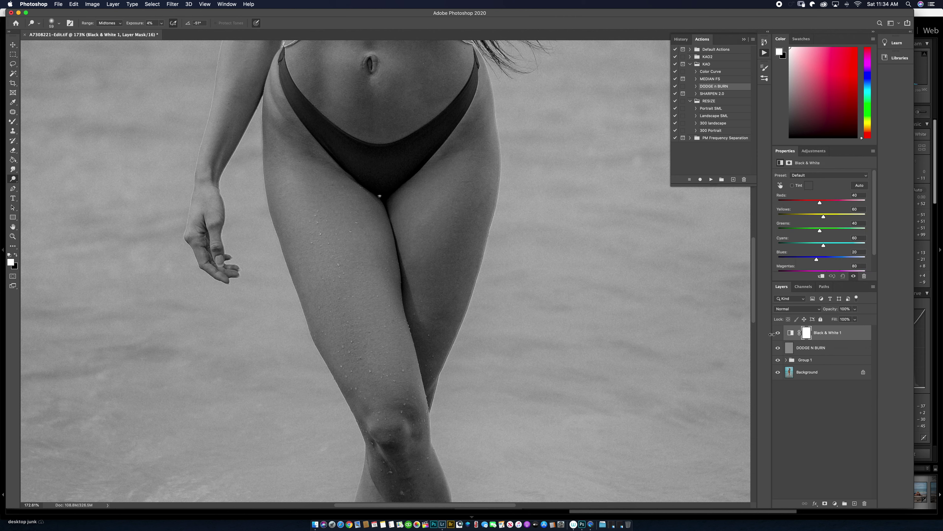
click(779, 333)
click(779, 334)
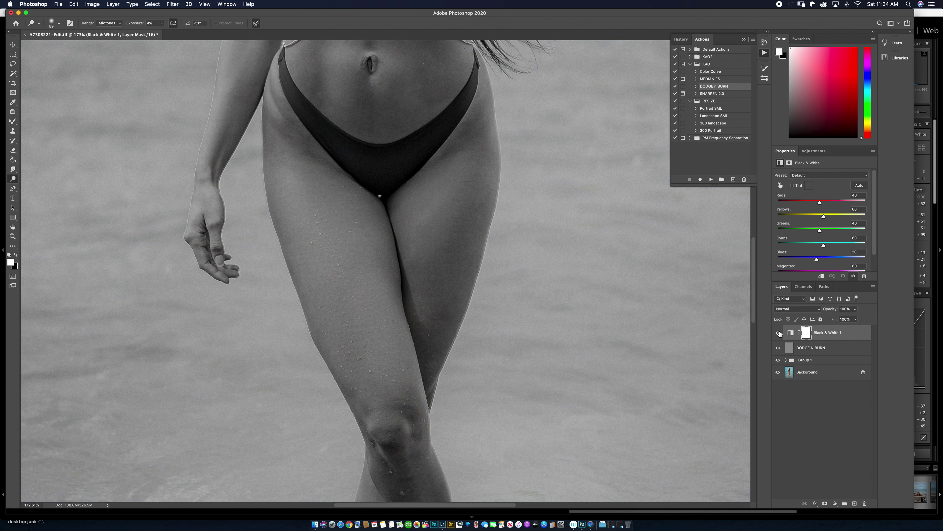
Select the DODGE N BURN layer and lighten the inner thigh shadow with the Dodge tool at 4% Midtones exposure, enlarging the brush.
click(833, 350)
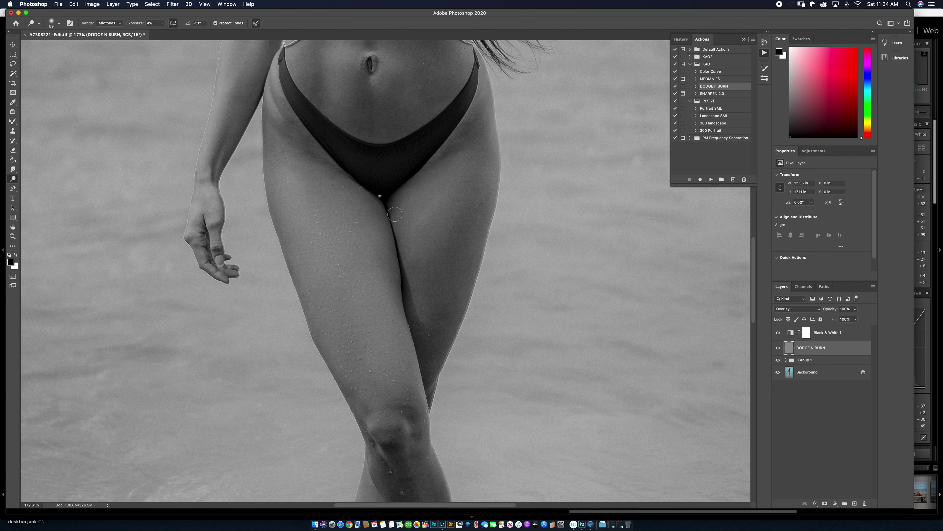
mouse_move(390, 212)
mouse_down()
mouse_move(405, 263)
mouse_move(394, 185)
mouse_move(398, 224)
mouse_move(393, 190)
mouse_move(452, 158)
mouse_move(399, 220)
mouse_move(406, 293)
mouse_move(425, 333)
mouse_move(413, 289)
mouse_up()
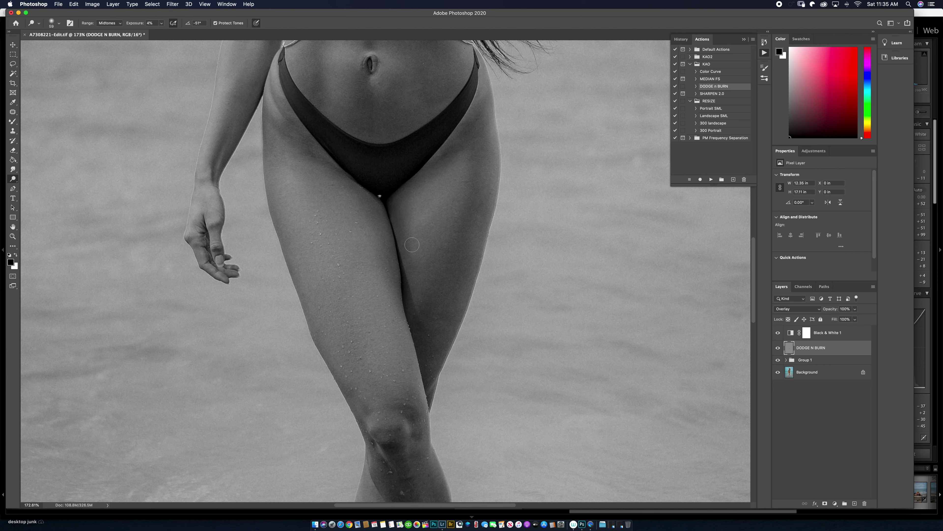
right_click(469, 190)
drag(498, 206, 549, 210)
key(Return)
Hide Black & White 1 to compare the color image with and without the DODGE N BURN layer, and restore the black-and-white view.
click(778, 332)
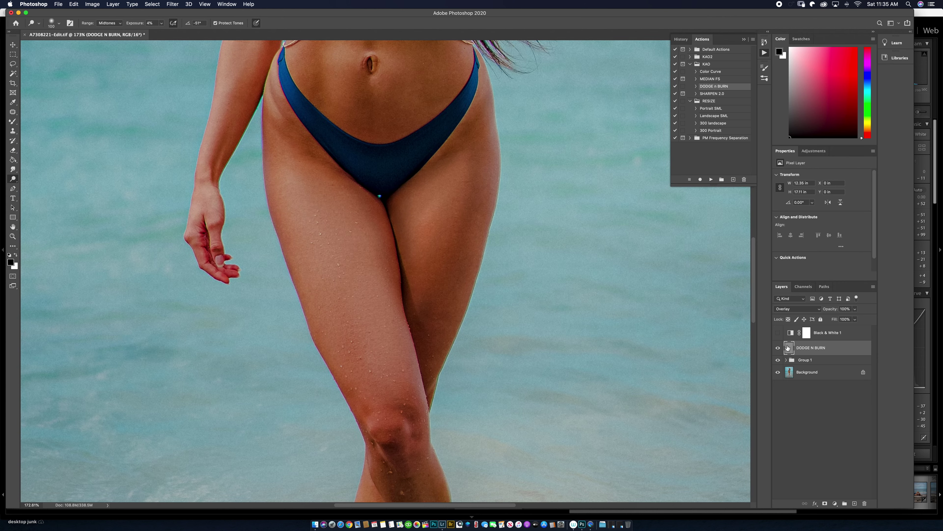
click(778, 348)
click(779, 348)
click(782, 347)
click(782, 347)
click(781, 347)
click(779, 345)
click(778, 333)
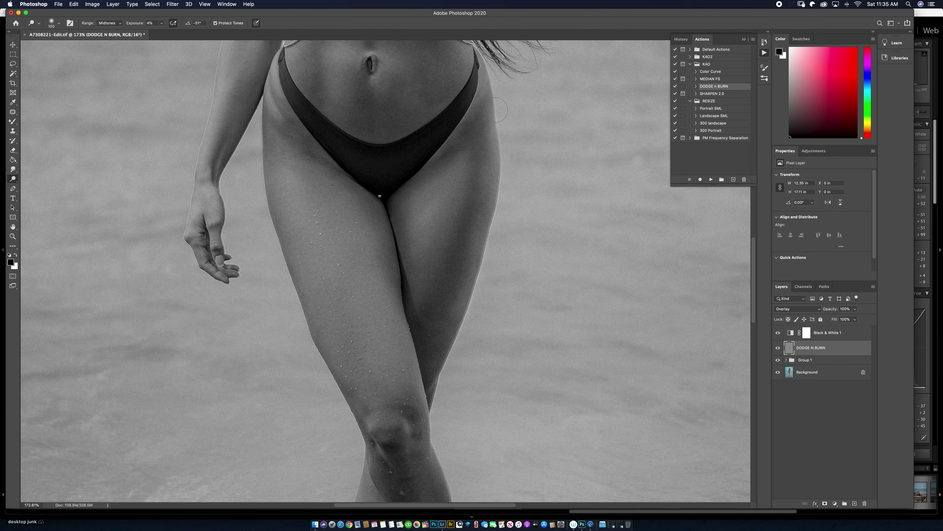
Reduce the Dodge brush size and even out the tones of the thighs and hip on the DODGE N BURN layer.
scroll(474, 161, up, 3)
right_click(506, 184)
drag(567, 202, 556, 202)
key(Return)
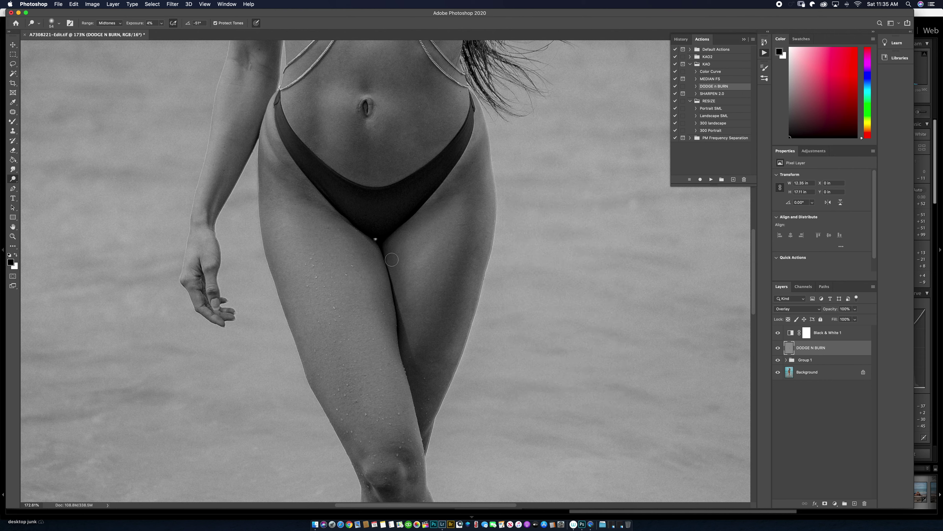
drag(374, 326, 412, 261)
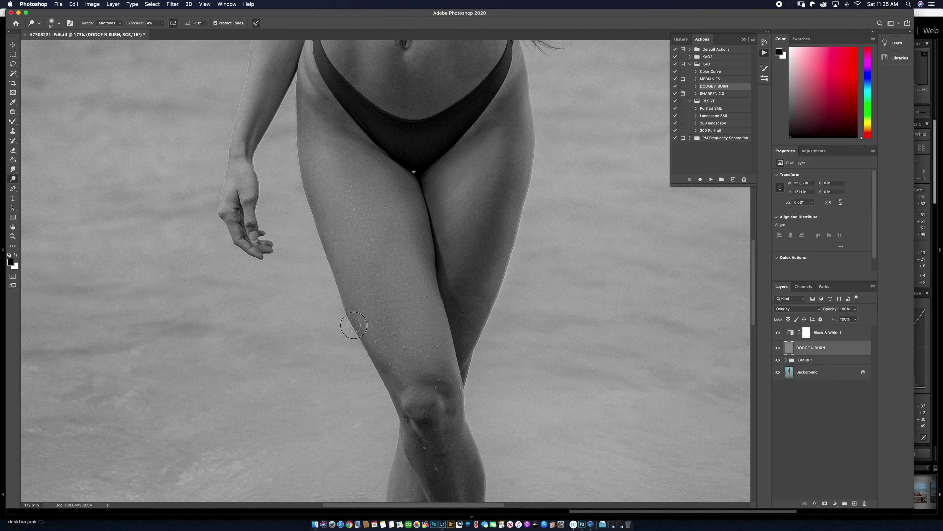
click(349, 288)
mouse_move(328, 123)
mouse_down()
mouse_move(366, 145)
mouse_move(300, 102)
mouse_move(317, 98)
mouse_move(308, 75)
mouse_move(327, 89)
mouse_move(301, 91)
mouse_up()
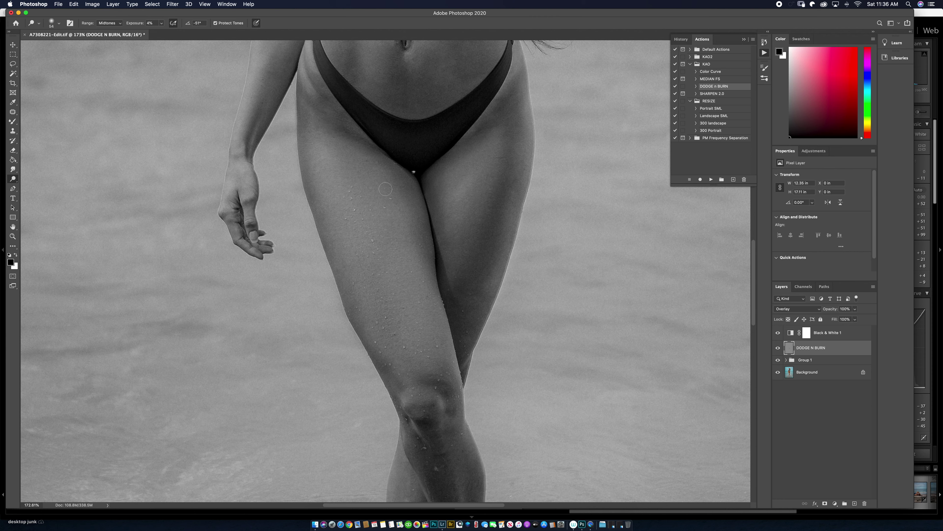
mouse_move(435, 259)
mouse_down()
mouse_move(430, 233)
mouse_move(445, 307)
mouse_move(426, 256)
mouse_up()
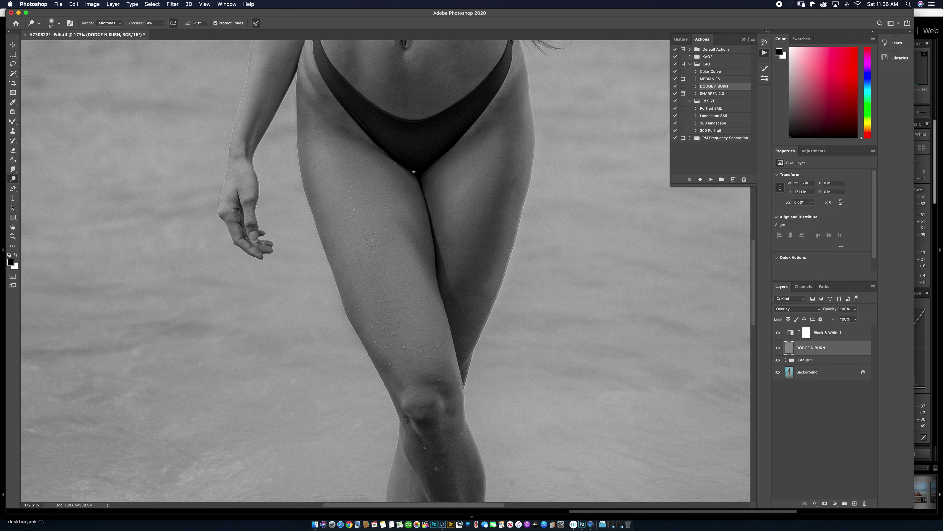
Enlarge the Dodge brush and even out the tones on the front thigh on the DODGE N BURN layer.
right_click(395, 238)
drag(454, 260, 463, 260)
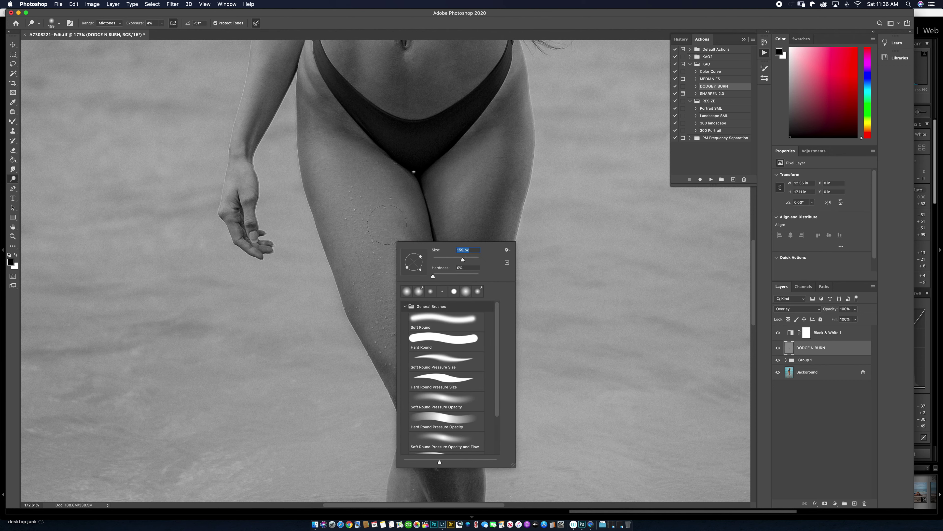
click(376, 244)
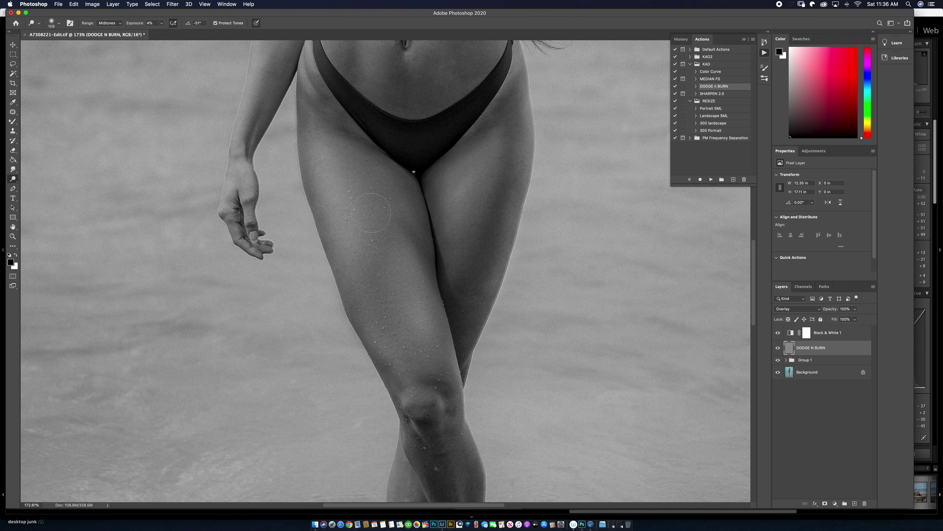
Reduce the Dodge brush size and smooth the shadow transitions along the hips, bikini line and upper thighs.
right_click(462, 238)
drag(519, 256, 511, 259)
click(360, 132)
drag(347, 95, 373, 166)
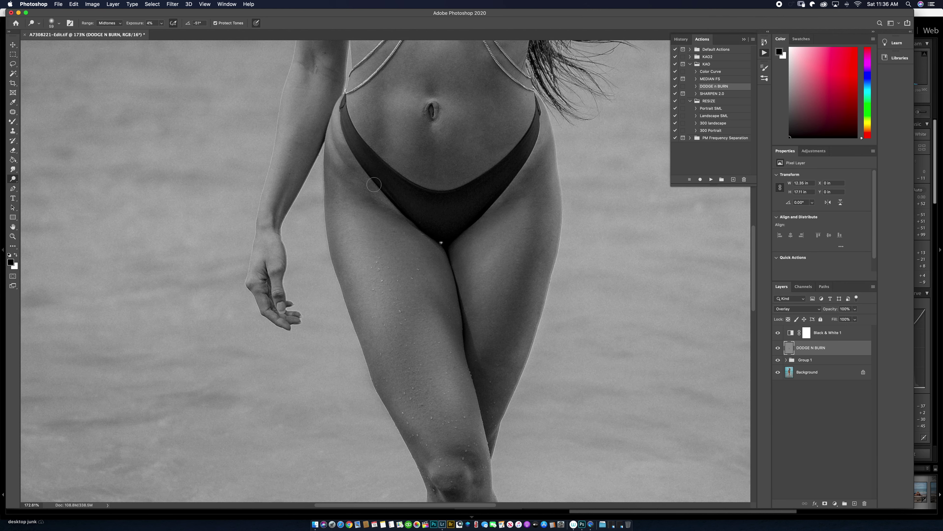
mouse_move(345, 139)
mouse_down()
mouse_move(333, 135)
mouse_move(336, 111)
mouse_up()
mouse_move(400, 164)
mouse_down()
mouse_move(429, 187)
mouse_move(472, 186)
mouse_move(512, 158)
mouse_up()
drag(433, 293, 457, 203)
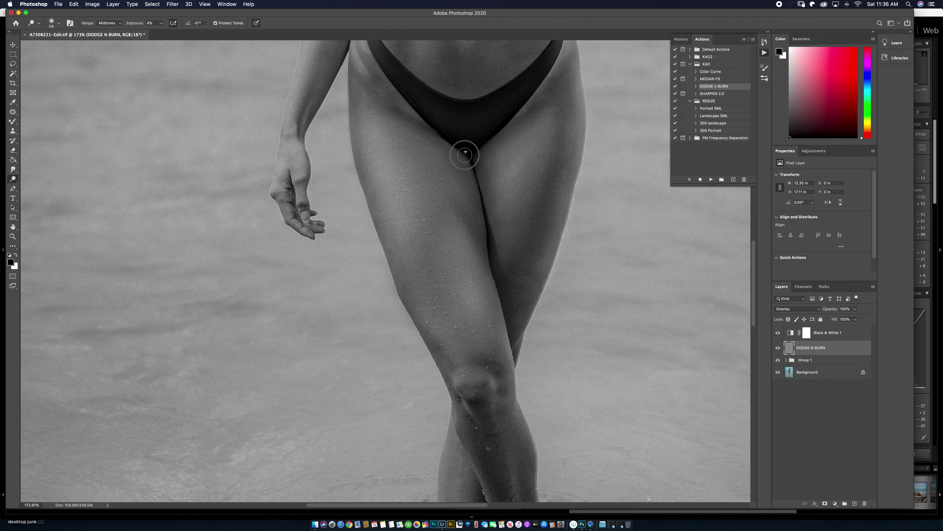
mouse_move(435, 143)
mouse_down()
mouse_move(369, 95)
mouse_move(359, 110)
mouse_move(367, 161)
mouse_up()
drag(409, 103, 428, 196)
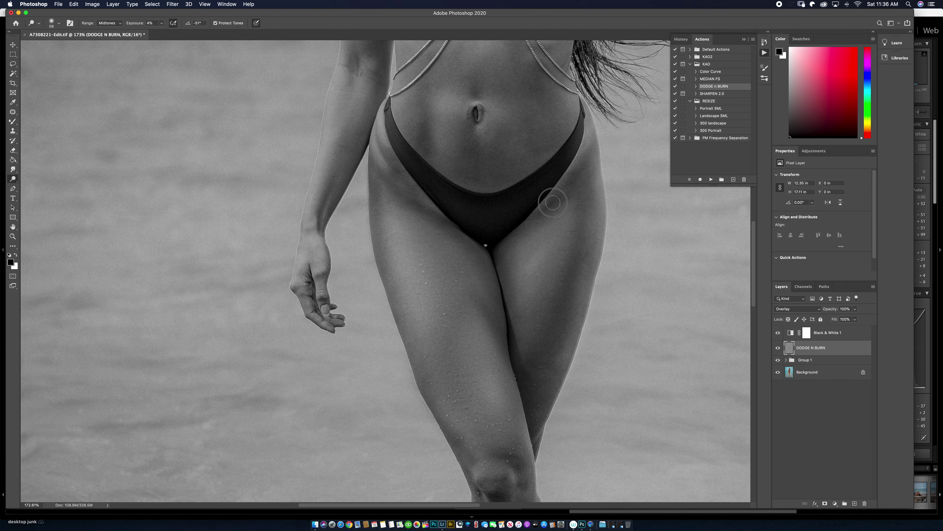
Dodge the dark patches on the shins and around the knee above the water.
scroll(538, 208, down, 10)
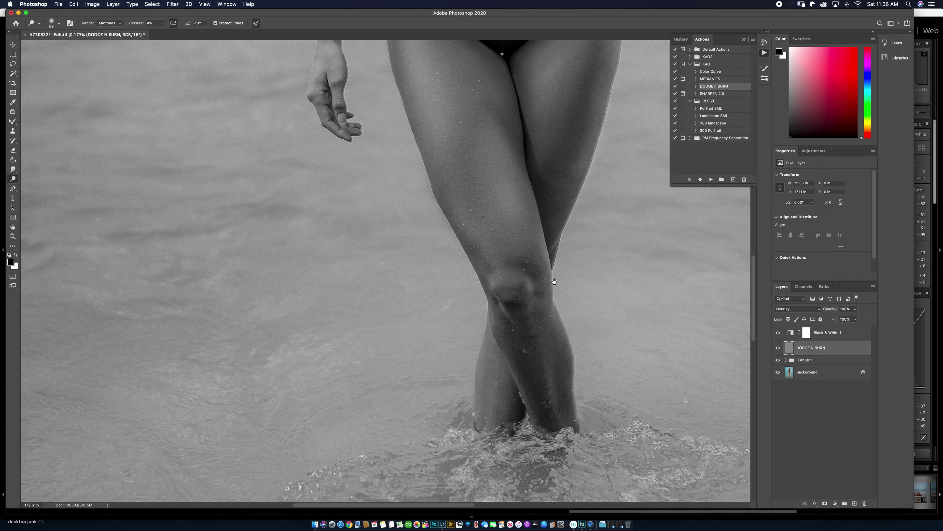
click(513, 414)
mouse_move(513, 414)
mouse_down()
mouse_move(533, 355)
mouse_move(539, 371)
mouse_move(552, 339)
mouse_move(570, 408)
mouse_move(556, 338)
mouse_move(553, 399)
mouse_move(544, 329)
mouse_move(569, 350)
mouse_move(545, 288)
mouse_move(510, 342)
mouse_move(526, 341)
mouse_move(522, 327)
mouse_move(511, 327)
mouse_move(535, 375)
mouse_move(517, 352)
mouse_up()
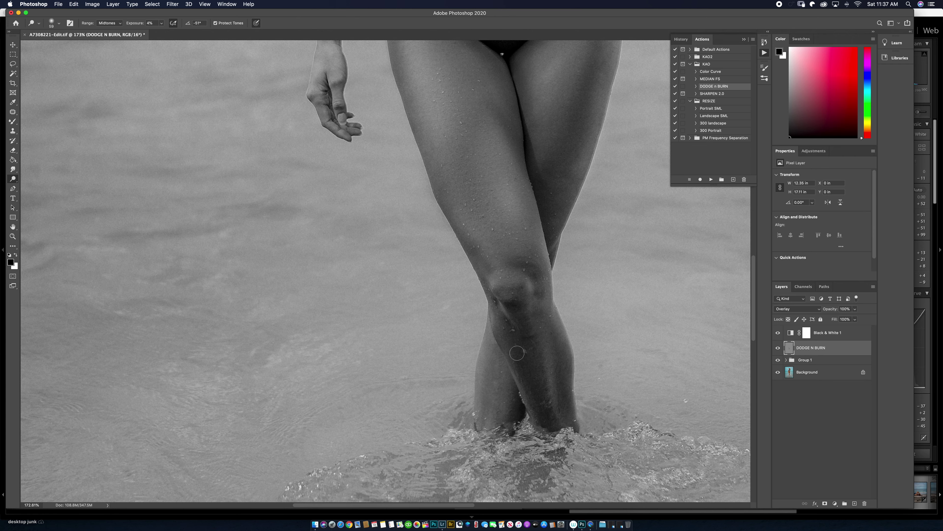
drag(537, 154, 496, 234)
Hide the Black & White 1 adjustment layer to view the whole figure in color.
key(z)
drag(492, 206, 503, 277)
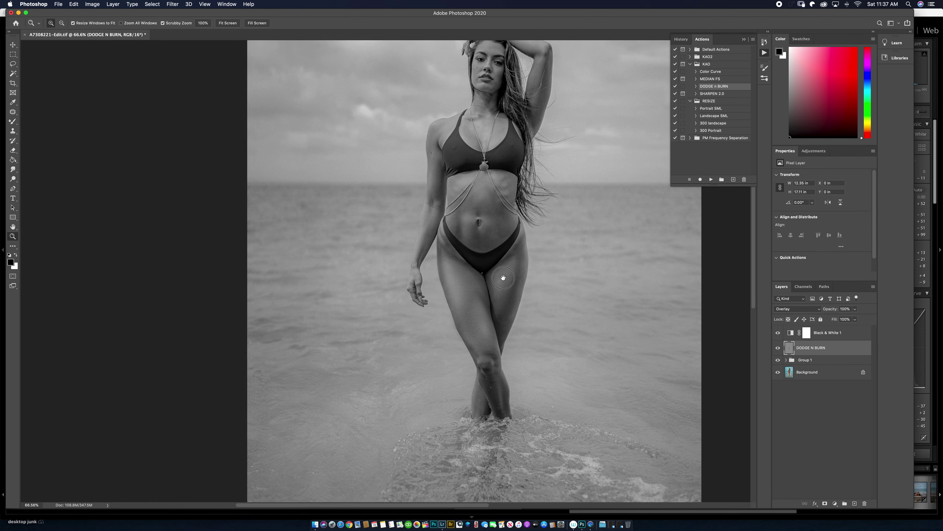
click(778, 333)
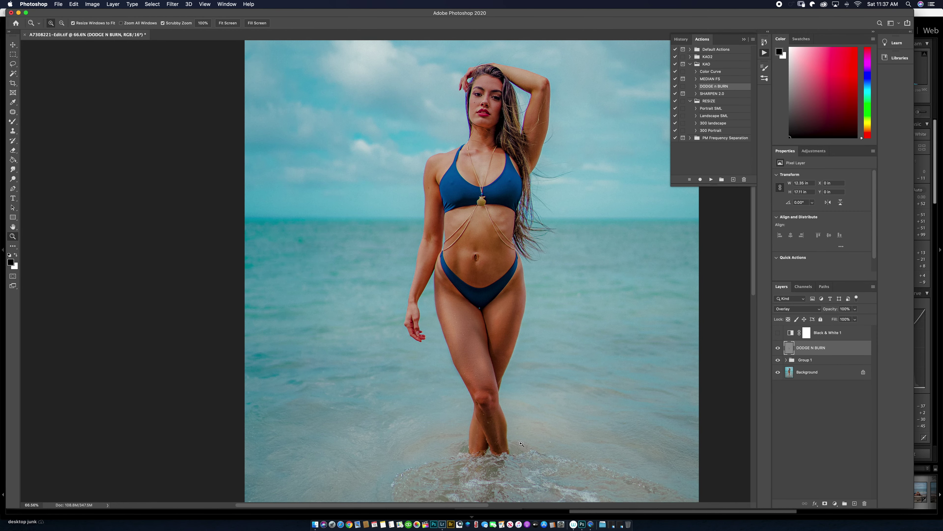
Reduce the Dodge brush size and touch up the lower legs in the color view.
key(o)
right_click(496, 431)
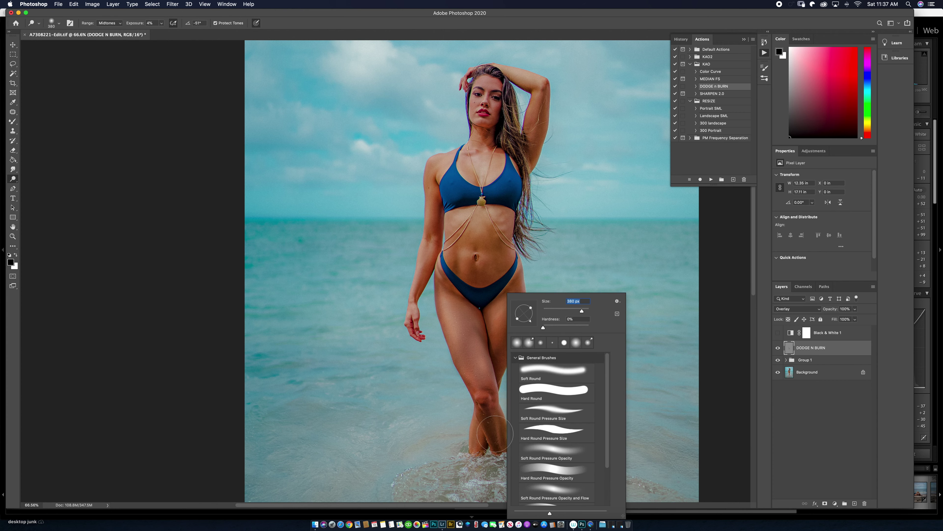
key(Escape)
right_click(532, 393)
text(108)
key(Return)
mouse_move(482, 418)
mouse_down()
mouse_move(487, 401)
mouse_move(517, 393)
mouse_up()
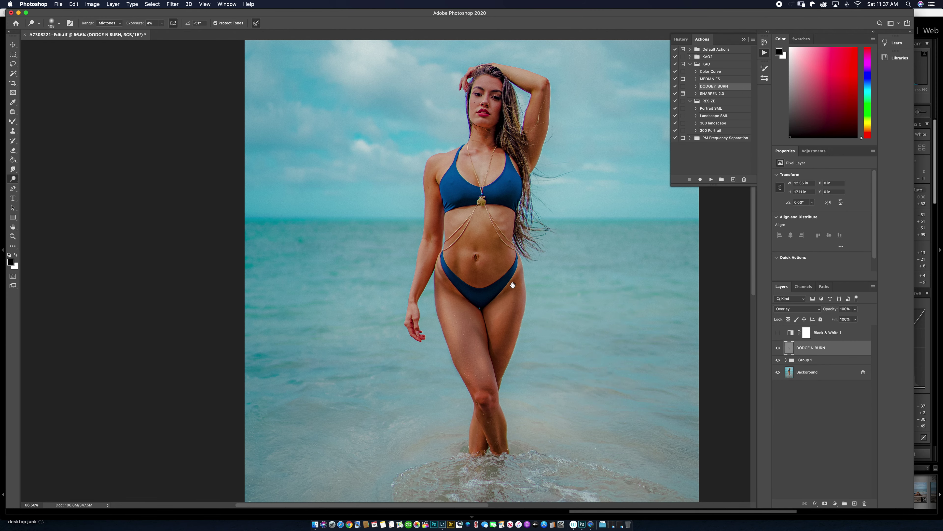
scroll(513, 285, up, 3)
scroll(484, 359, down, 3)
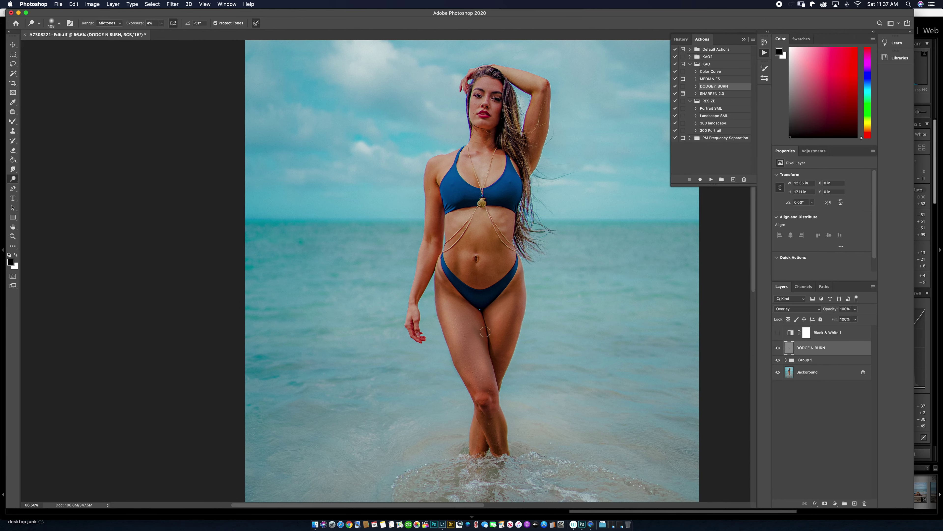
Lighten the uneven shadows on the abdomen and upper torso with the Dodge tool at 4% Midtones exposure.
drag(478, 213, 500, 271)
key(super+space)
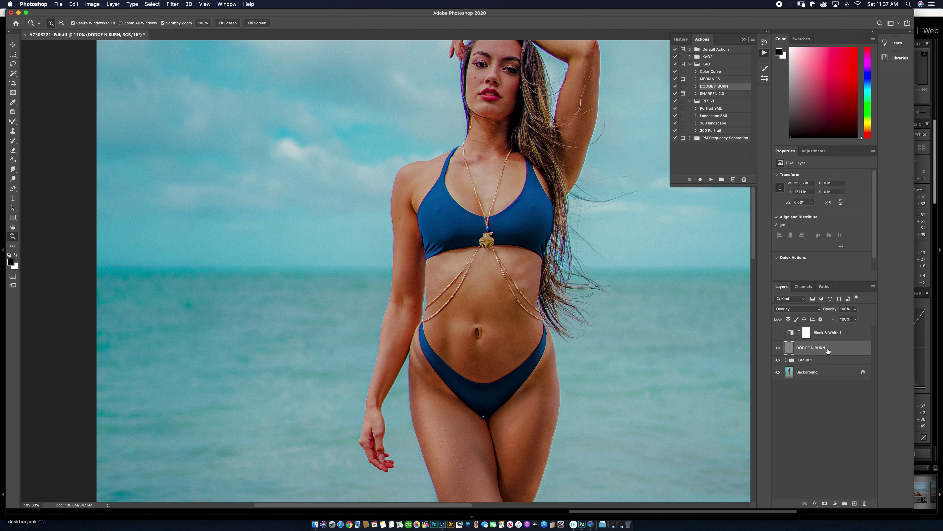
key(b)
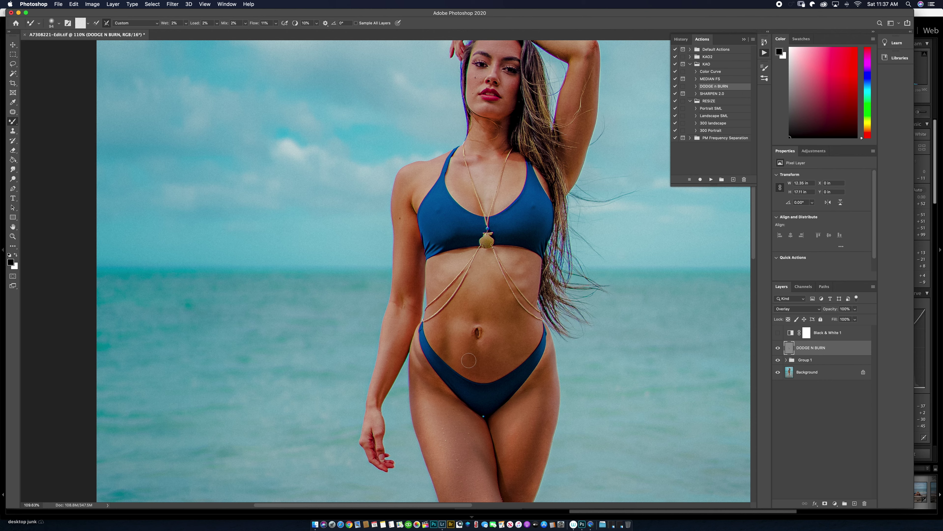
key(o)
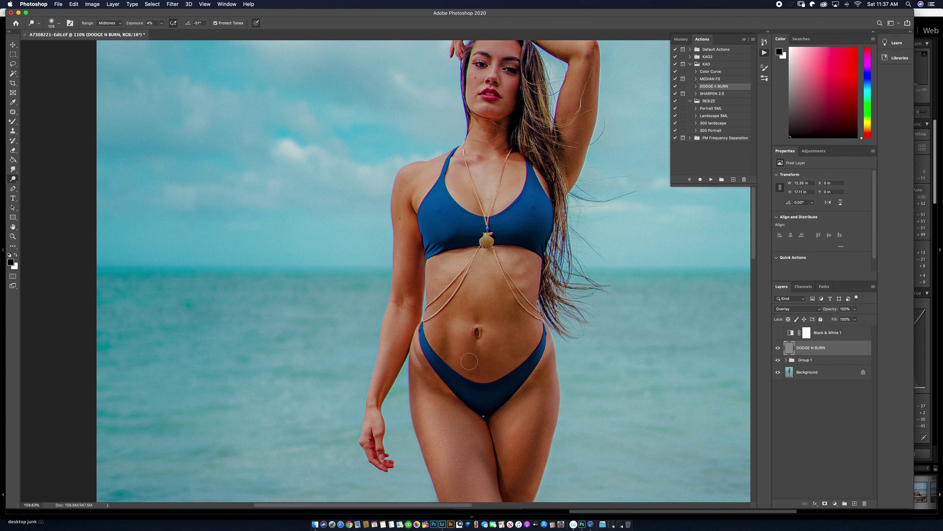
mouse_move(455, 361)
mouse_down()
mouse_move(458, 337)
mouse_move(452, 356)
mouse_move(474, 334)
mouse_move(472, 316)
mouse_move(448, 330)
mouse_move(460, 256)
mouse_move(453, 263)
mouse_move(462, 296)
mouse_move(488, 264)
mouse_move(495, 275)
mouse_move(483, 266)
mouse_move(486, 283)
mouse_move(482, 277)
mouse_move(473, 288)
mouse_move(479, 251)
mouse_move(475, 356)
mouse_move(488, 345)
mouse_move(500, 367)
mouse_move(521, 346)
mouse_move(526, 259)
mouse_move(486, 260)
mouse_move(420, 352)
mouse_move(399, 350)
mouse_move(382, 397)
mouse_move(403, 348)
mouse_move(414, 265)
mouse_move(418, 287)
mouse_move(440, 306)
mouse_up()
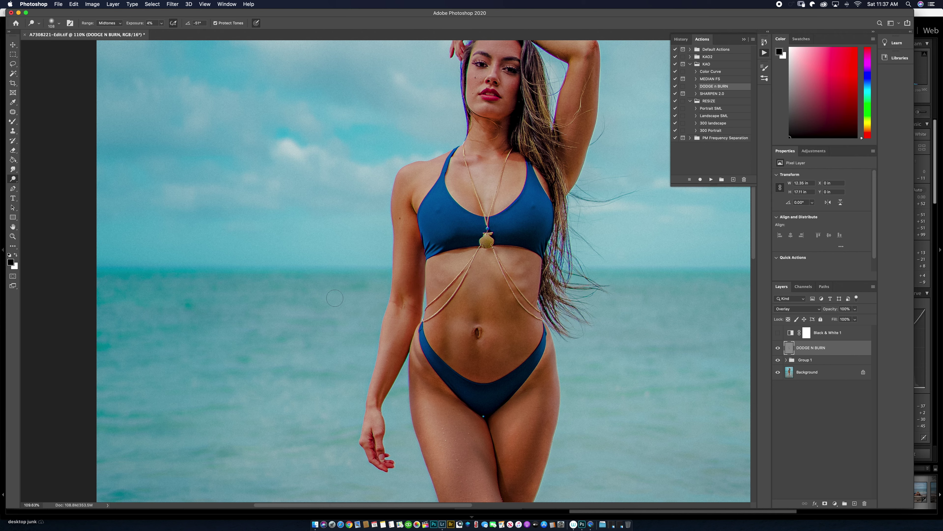
scroll(408, 297, up, 4)
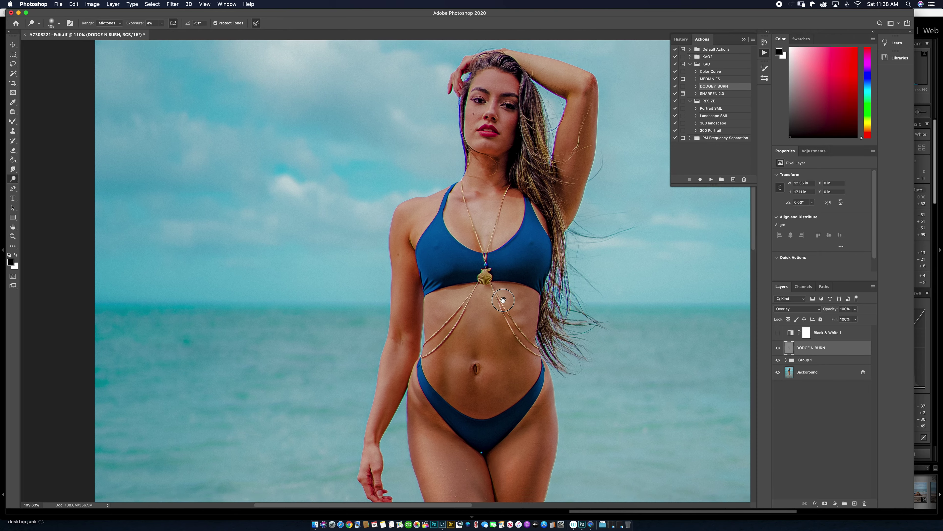
mouse_move(429, 265)
mouse_down()
mouse_move(403, 286)
mouse_move(439, 231)
mouse_move(465, 253)
mouse_move(466, 270)
mouse_move(453, 242)
mouse_move(479, 253)
mouse_move(509, 243)
mouse_move(494, 262)
mouse_move(501, 282)
mouse_move(492, 274)
mouse_move(508, 296)
mouse_move(472, 283)
mouse_move(428, 298)
mouse_move(428, 308)
mouse_move(464, 294)
mouse_move(414, 278)
mouse_move(436, 295)
mouse_move(449, 276)
mouse_move(503, 289)
mouse_move(547, 280)
mouse_move(453, 303)
mouse_move(463, 304)
mouse_move(472, 263)
mouse_move(466, 283)
mouse_move(513, 252)
mouse_move(501, 275)
mouse_move(510, 256)
mouse_move(485, 274)
mouse_move(473, 263)
mouse_move(449, 277)
mouse_move(440, 263)
mouse_move(517, 267)
mouse_move(544, 285)
mouse_move(536, 290)
mouse_move(543, 249)
mouse_move(540, 301)
mouse_move(507, 261)
mouse_move(523, 333)
mouse_up()
Dodge the neck, under-eye areas, cheeks and jawline to even out the facial tones.
key(z)
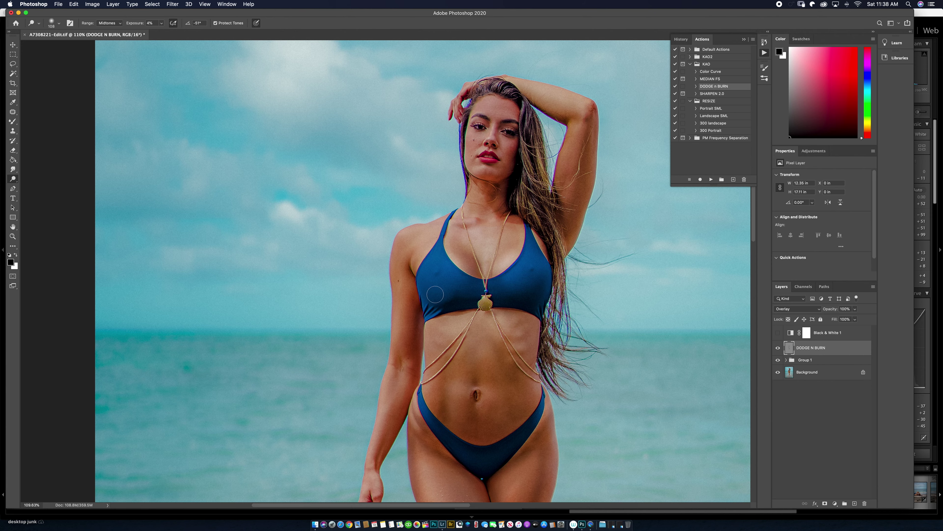
click(447, 263)
key(o)
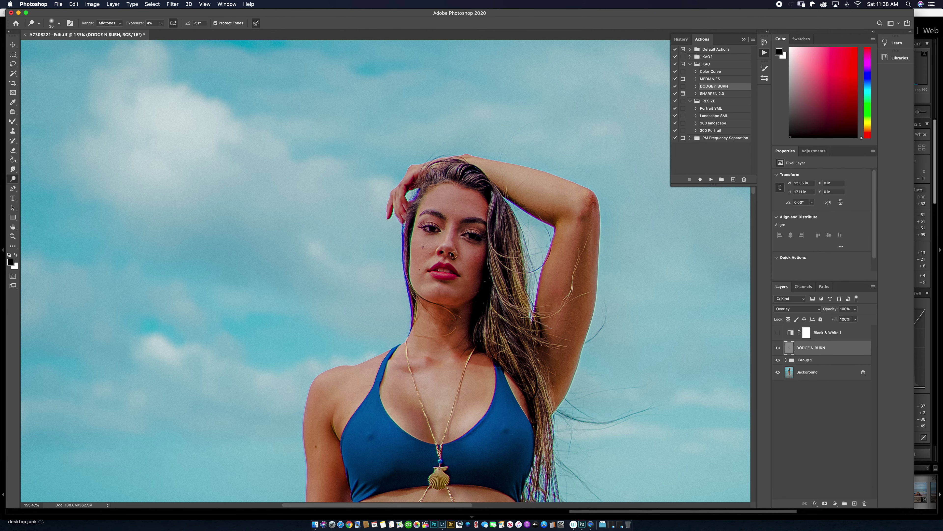
mouse_move(460, 308)
mouse_down()
mouse_move(451, 305)
mouse_move(462, 313)
mouse_move(457, 329)
mouse_up()
mouse_move(470, 242)
mouse_down()
mouse_move(422, 226)
mouse_move(427, 240)
mouse_move(445, 227)
mouse_move(428, 216)
mouse_move(444, 209)
mouse_move(475, 230)
mouse_move(457, 234)
mouse_move(480, 226)
mouse_move(457, 233)
mouse_move(432, 215)
mouse_move(419, 220)
mouse_move(447, 218)
mouse_up()
mouse_move(476, 234)
mouse_down()
mouse_move(428, 224)
mouse_move(502, 238)
mouse_move(443, 243)
mouse_up()
drag(459, 243, 458, 235)
mouse_move(426, 255)
mouse_down()
mouse_move(458, 257)
mouse_move(474, 285)
mouse_move(461, 305)
mouse_move(483, 269)
mouse_move(449, 299)
mouse_move(436, 294)
mouse_move(449, 283)
mouse_move(461, 288)
mouse_move(422, 282)
mouse_up()
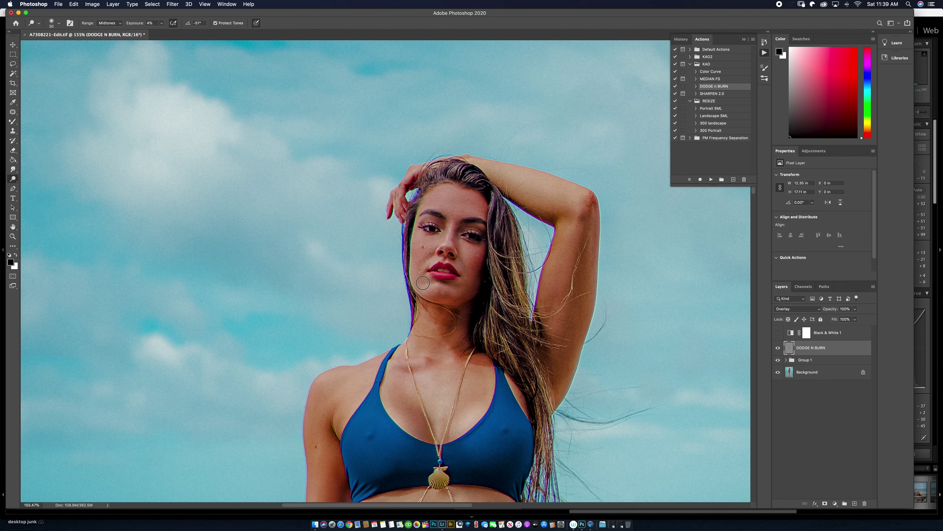
mouse_move(435, 260)
mouse_down()
mouse_move(428, 266)
mouse_move(452, 262)
mouse_move(424, 291)
mouse_move(432, 286)
mouse_move(414, 288)
mouse_up()
drag(411, 274, 418, 223)
Adjust the Dodge brush size and lighten the forehead and the raised arm up to the elbow.
right_click(483, 212)
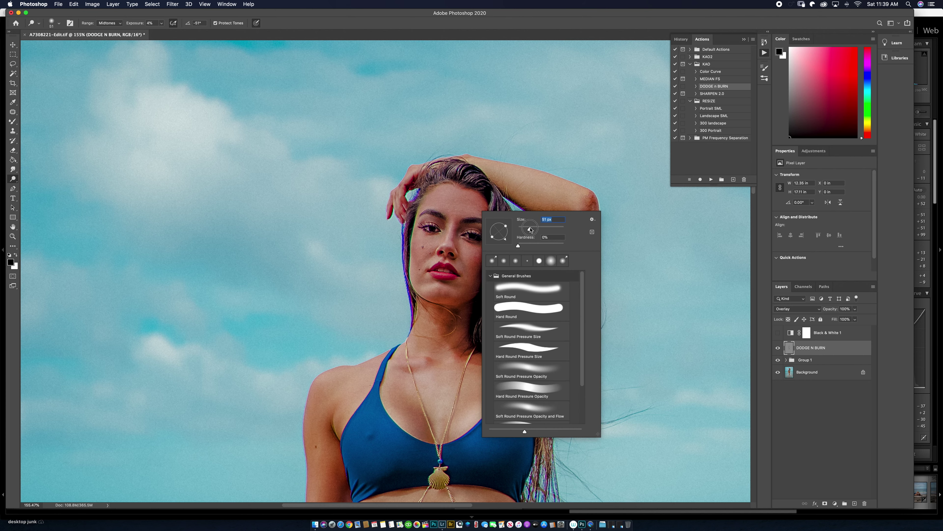
key(Return)
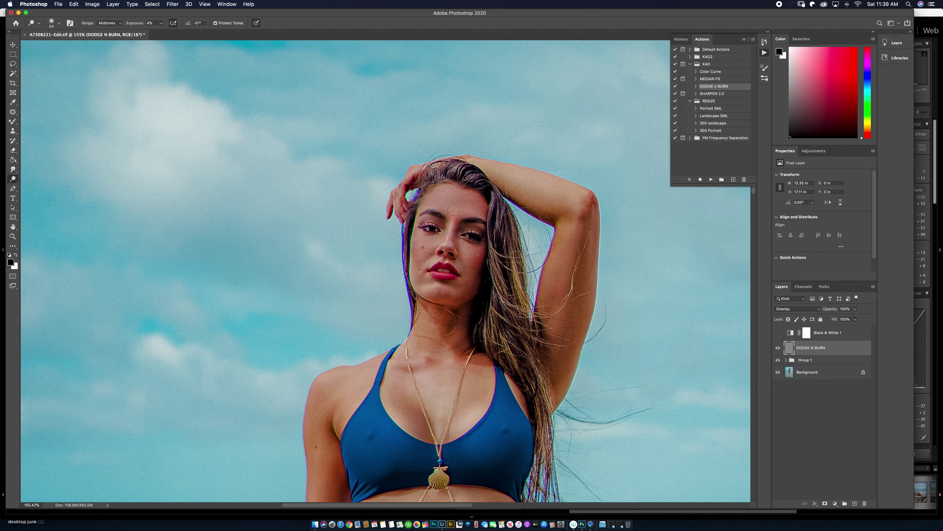
mouse_move(434, 208)
mouse_down()
mouse_move(470, 211)
mouse_move(437, 201)
mouse_move(461, 201)
mouse_move(444, 196)
mouse_move(437, 203)
mouse_move(445, 193)
mouse_move(465, 199)
mouse_up()
mouse_move(558, 325)
mouse_down()
mouse_move(540, 334)
mouse_move(549, 295)
mouse_move(558, 337)
mouse_move(585, 329)
mouse_move(591, 240)
mouse_move(548, 197)
mouse_move(559, 191)
mouse_move(486, 164)
mouse_move(579, 198)
mouse_move(574, 228)
mouse_move(574, 201)
mouse_move(587, 199)
mouse_up()
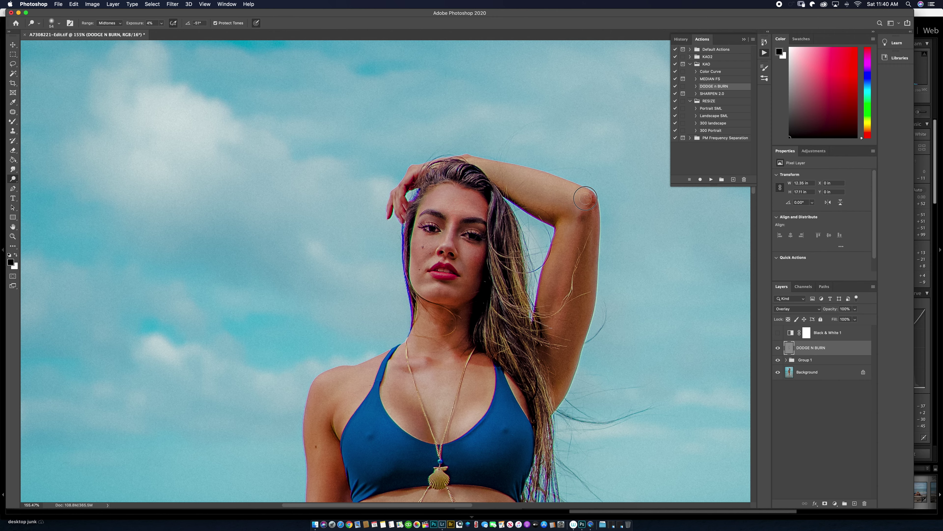
Compare the full figure with and without the DODGE N BURN layer by toggling its visibility.
scroll(451, 283, down, 5)
key(z)
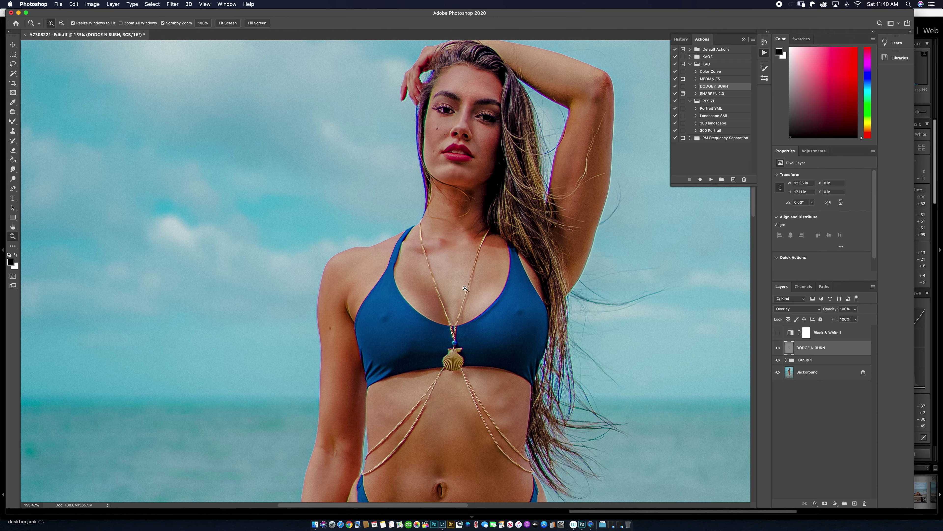
key(o)
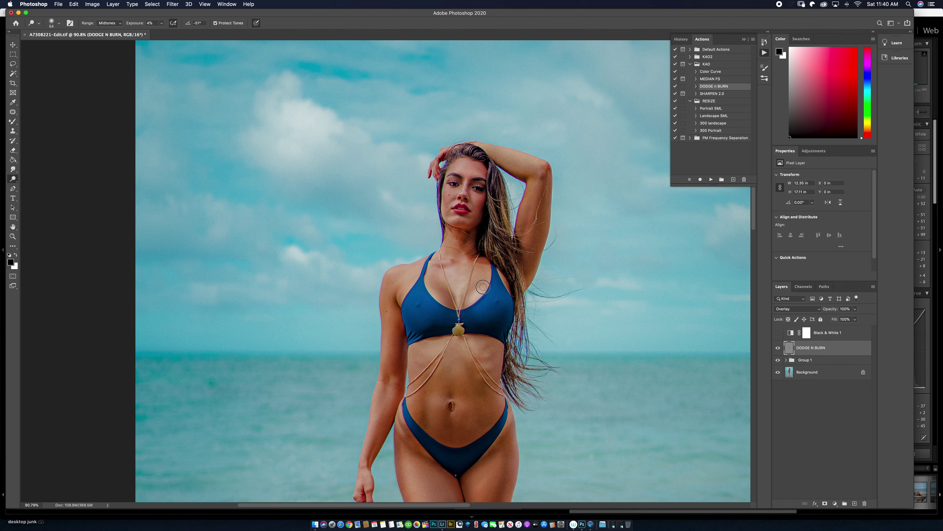
key(z)
mouse_move(462, 284)
mouse_down()
mouse_move(466, 295)
mouse_move(398, 200)
mouse_move(442, 224)
mouse_up()
click(778, 349)
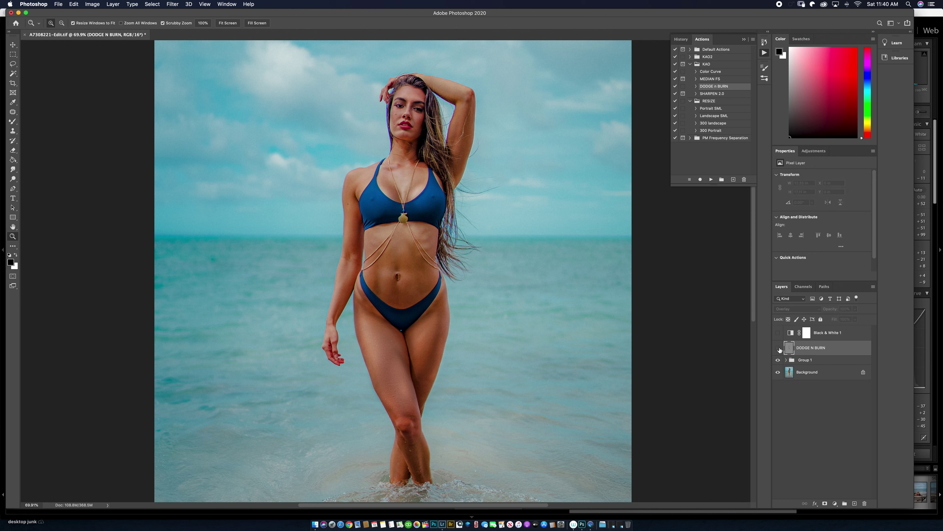
click(778, 348)
click(778, 348)
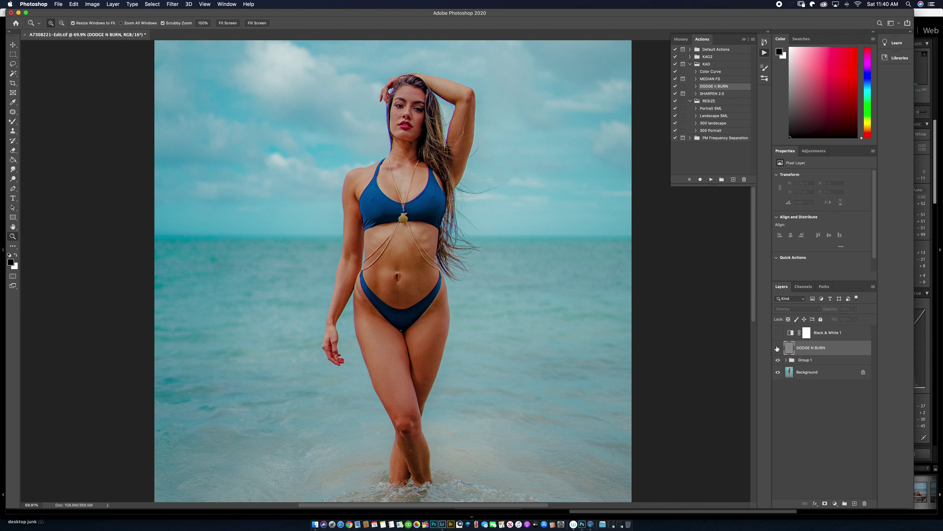
click(779, 348)
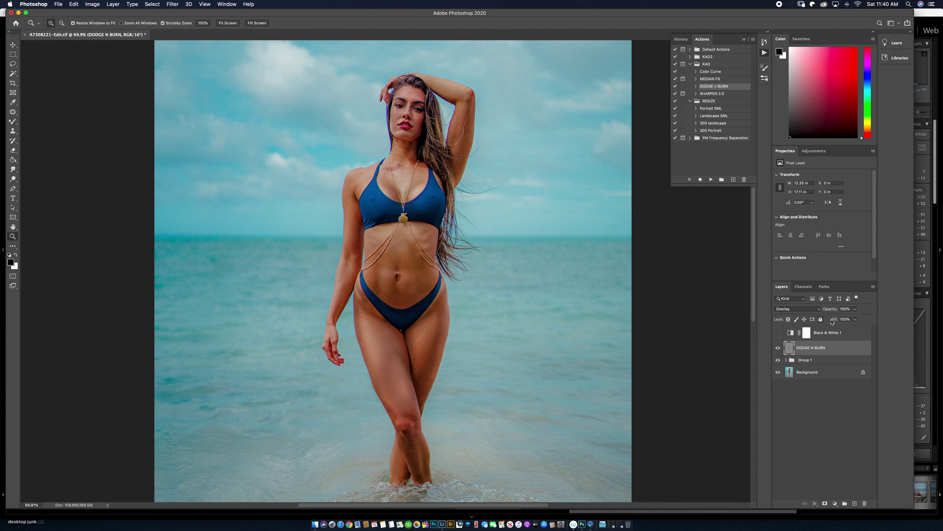
Try the DODGE N BURN layer at about 59% opacity and compare the image with and without it.
click(855, 309)
drag(856, 319, 844, 320)
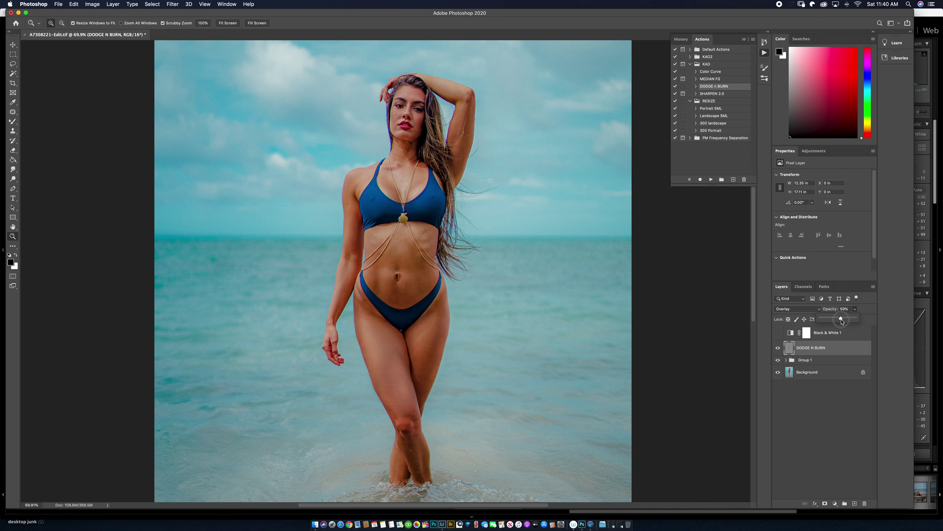
drag(841, 320, 841, 321)
click(778, 349)
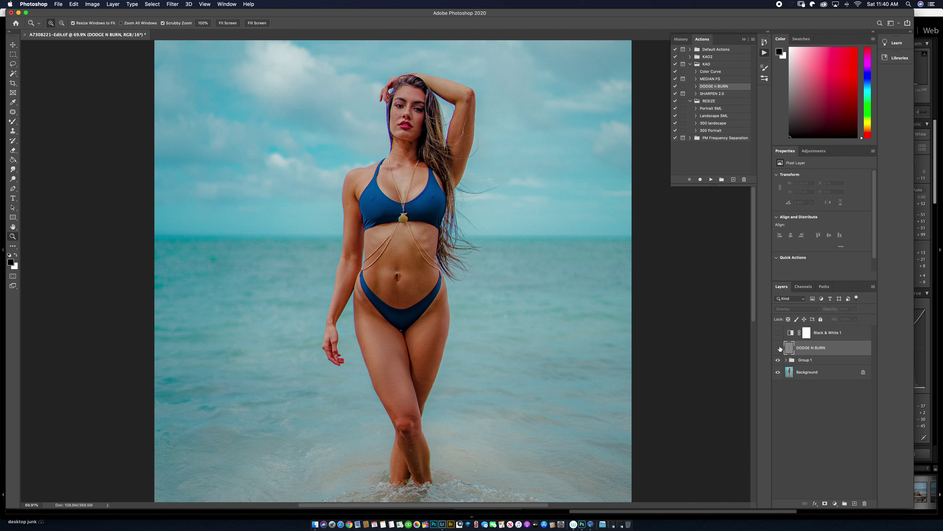
click(778, 348)
click(778, 348)
click(778, 349)
Set the DODGE N BURN layer's opacity to 42% and check the effect by toggling its visibility.
drag(855, 309, 852, 322)
click(778, 347)
click(778, 348)
click(778, 348)
click(778, 348)
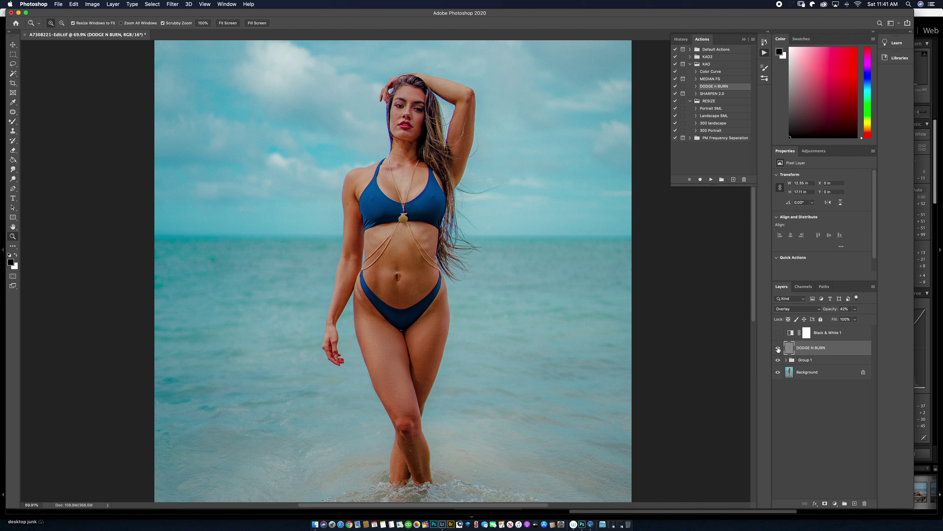
Select all layers from Black & White 1 down to Background and merge them into one layer.
click(836, 374)
click(847, 336)
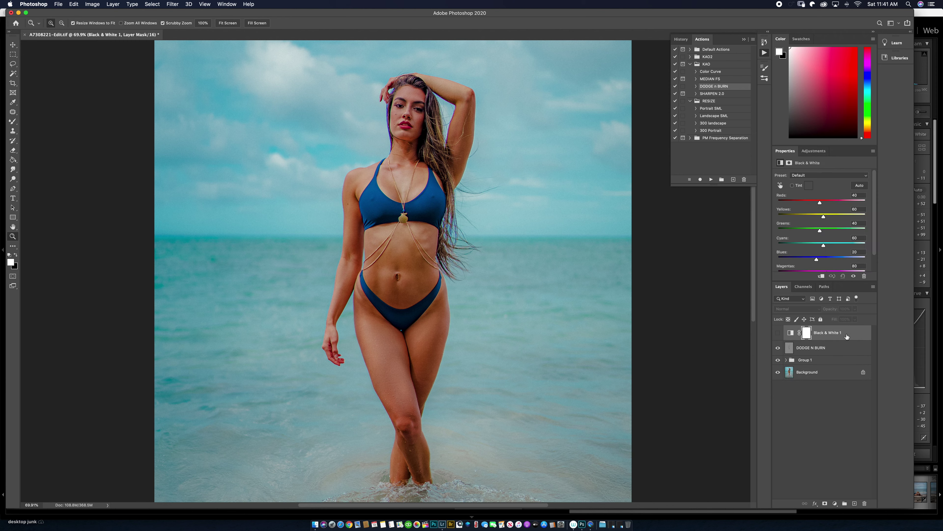
shift+click(839, 374)
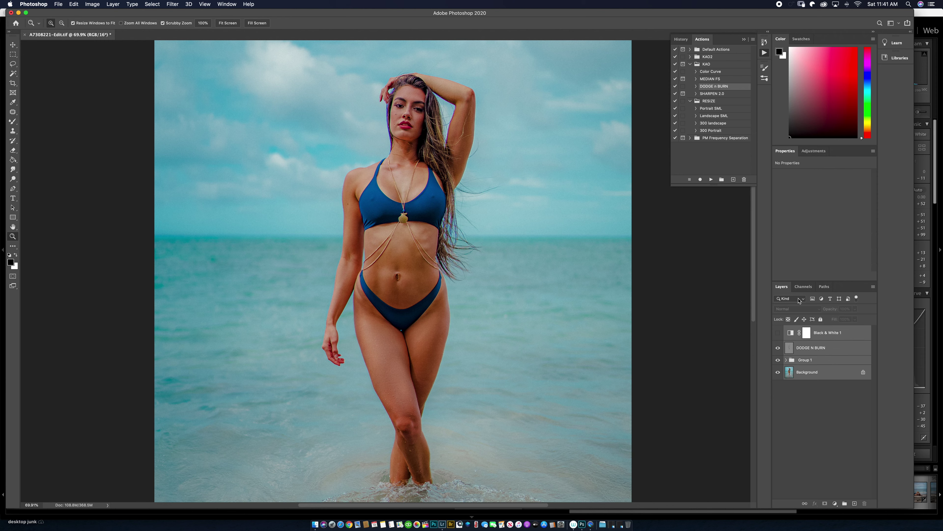
key(super+e)
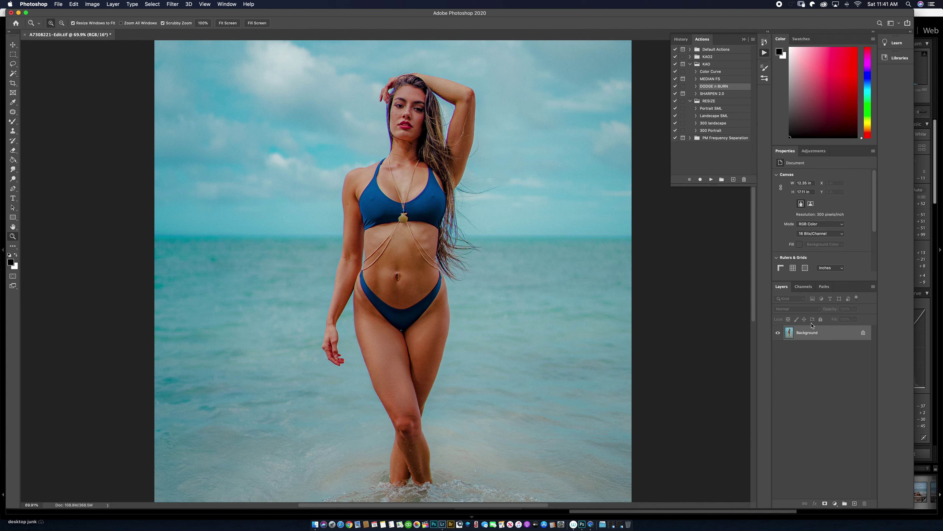
Run the SHARPEN 2.0 action on the merged image and move its High Pass dialog clear of the figure.
click(716, 94)
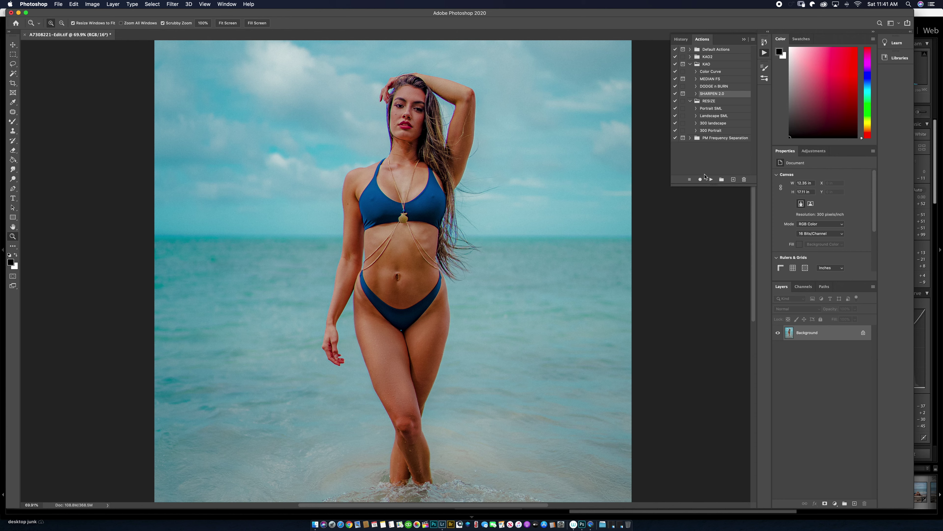
click(711, 179)
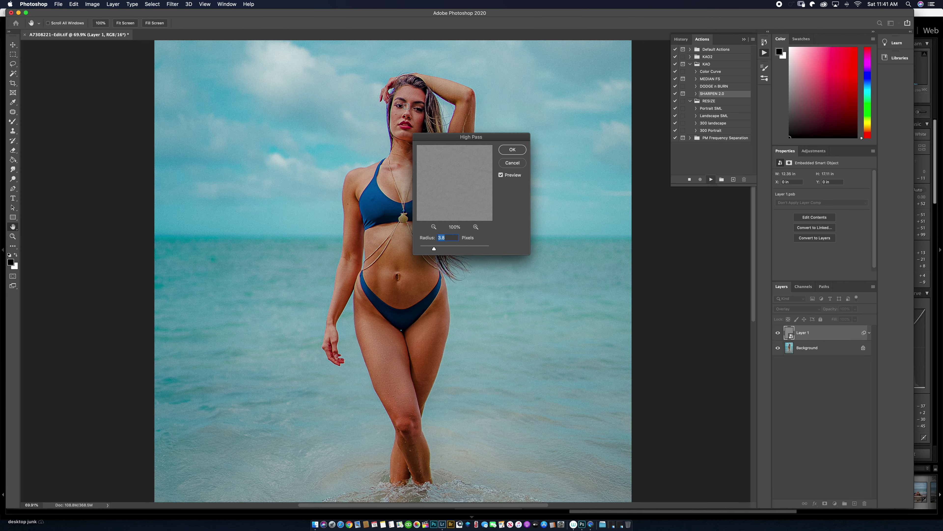
click(456, 139)
drag(455, 139, 567, 136)
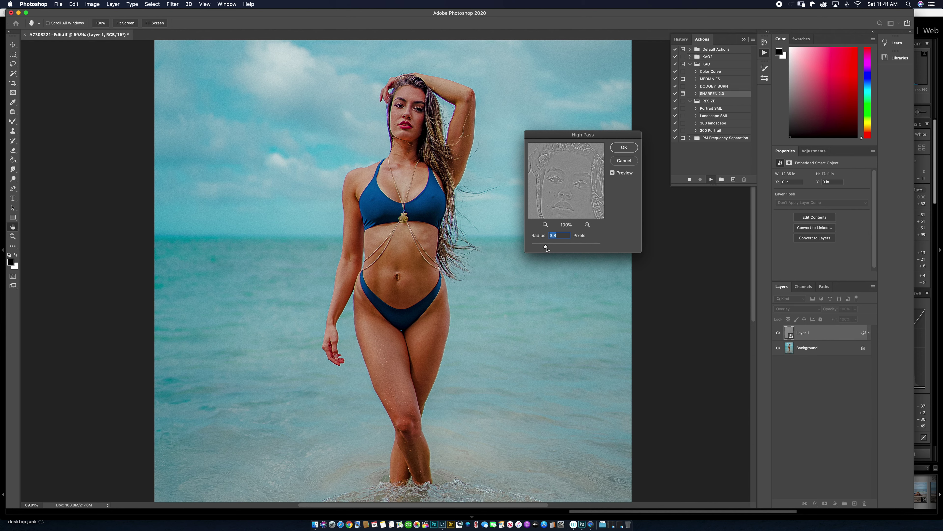
Try different High Pass radii on a magnified preview of the eye and apply the filter with a 1.4 pixel radius.
drag(545, 248, 538, 248)
drag(538, 247, 539, 248)
click(587, 225)
drag(540, 244, 550, 245)
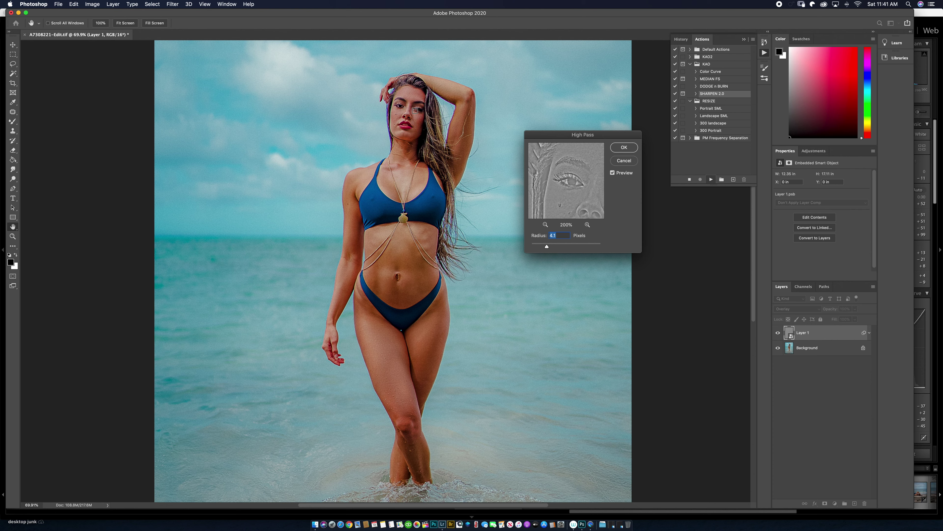
drag(547, 245, 538, 248)
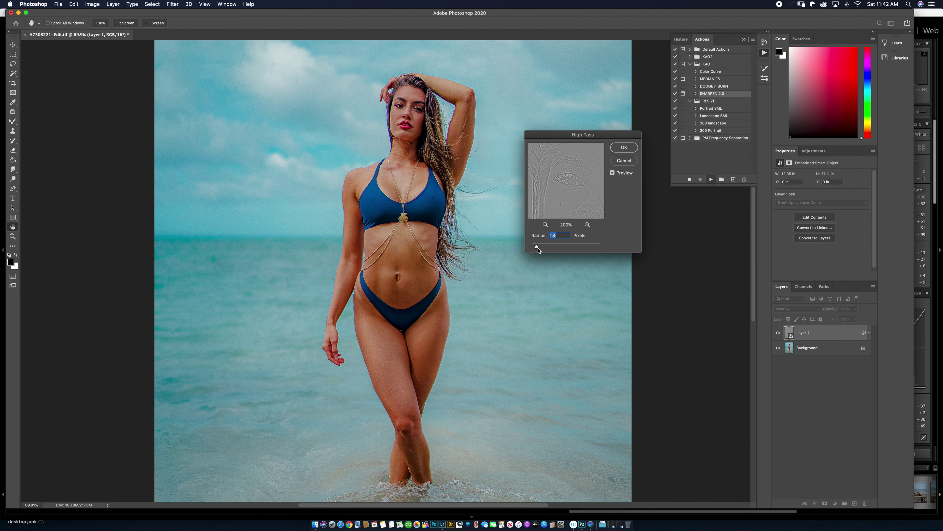
click(625, 148)
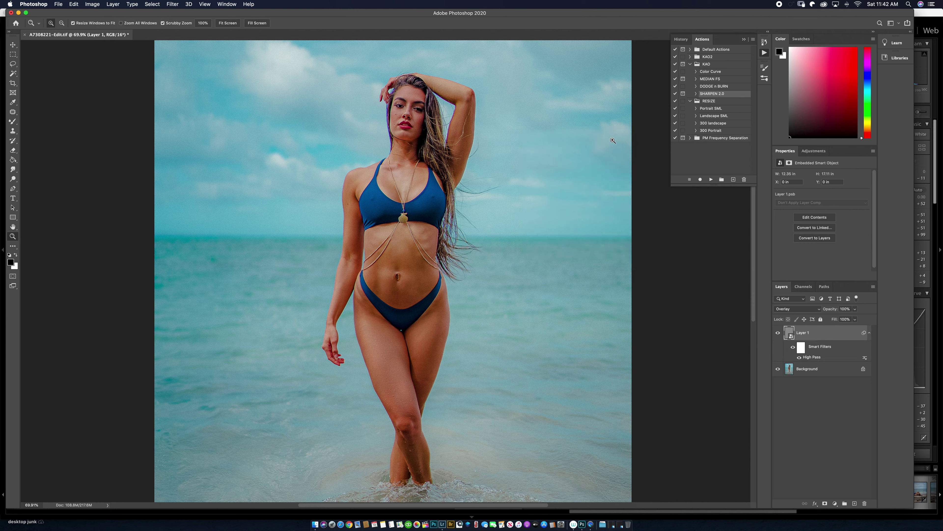
Compare the face up close with and without the sharpening by toggling the visibility of Layer 1.
scroll(423, 97, up, 5)
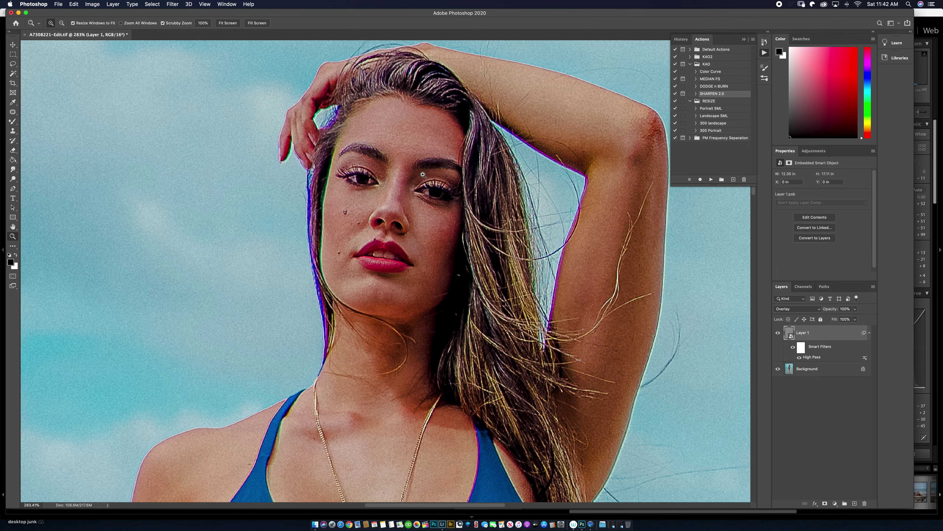
click(778, 334)
click(779, 334)
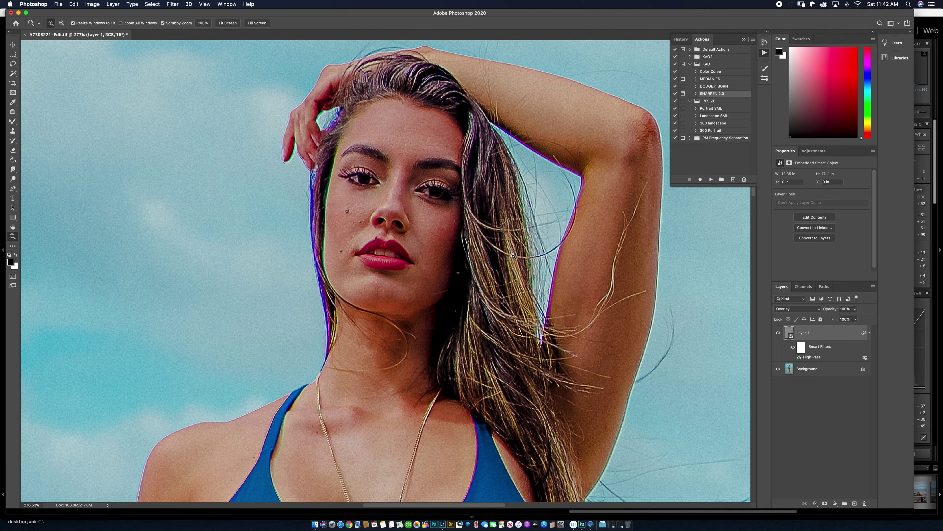
scroll(513, 256, down, 10)
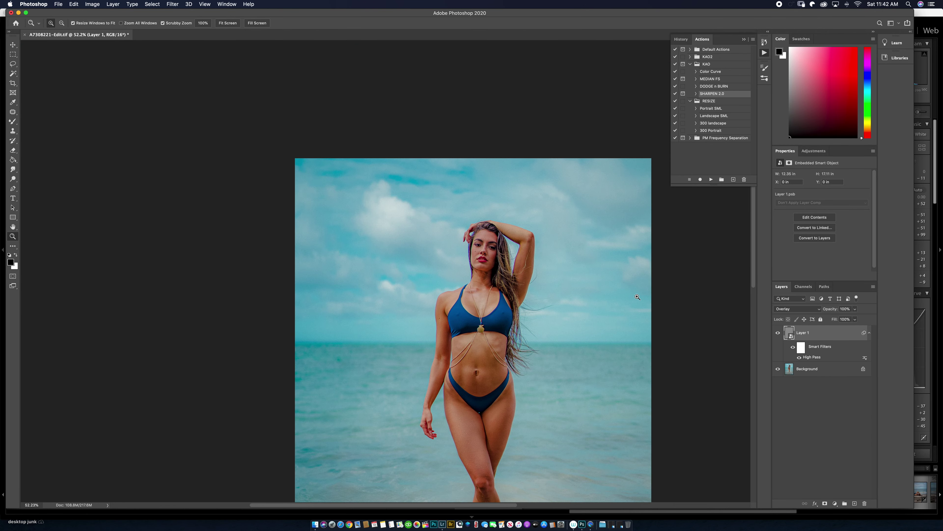
Merge the sharpening layer, Layer 1, with the Background layer.
click(839, 370)
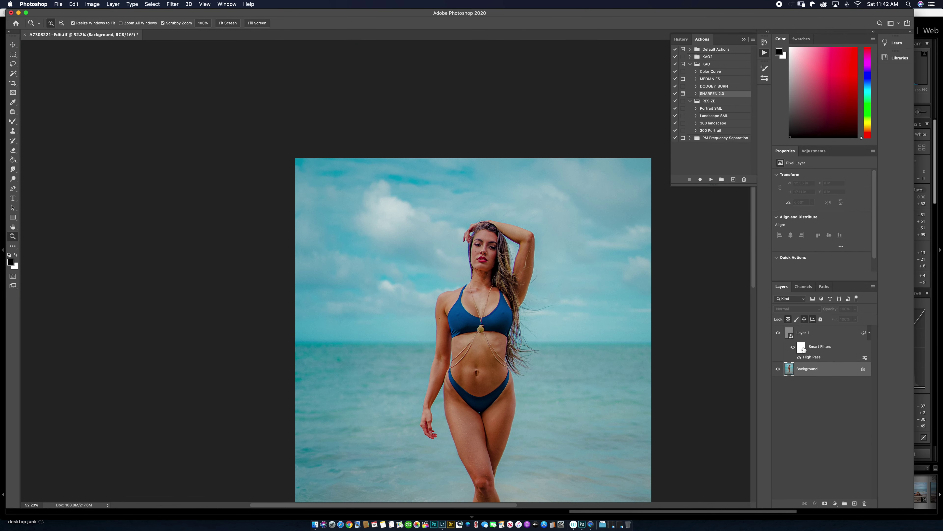
click(835, 340)
key(super+e)
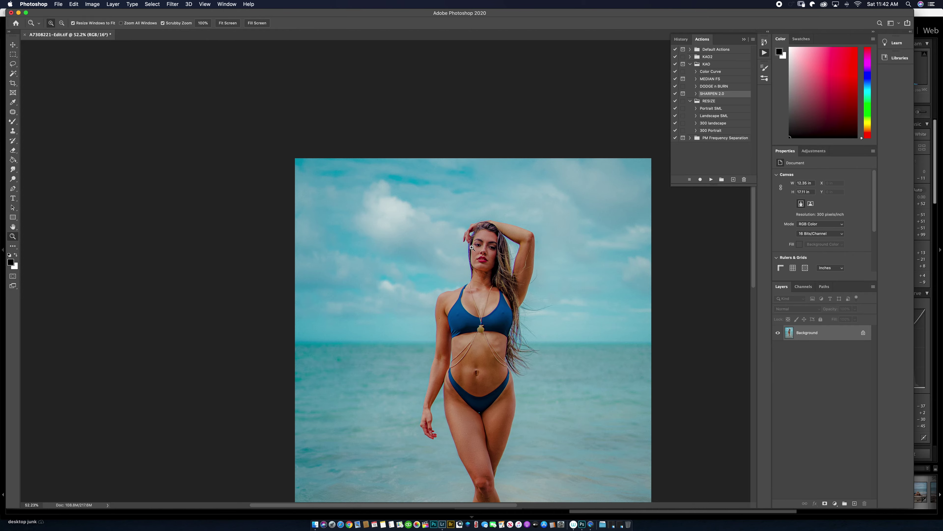
Examine the sharpened face and hair up close, as well as the full figure.
scroll(472, 247, up, 10)
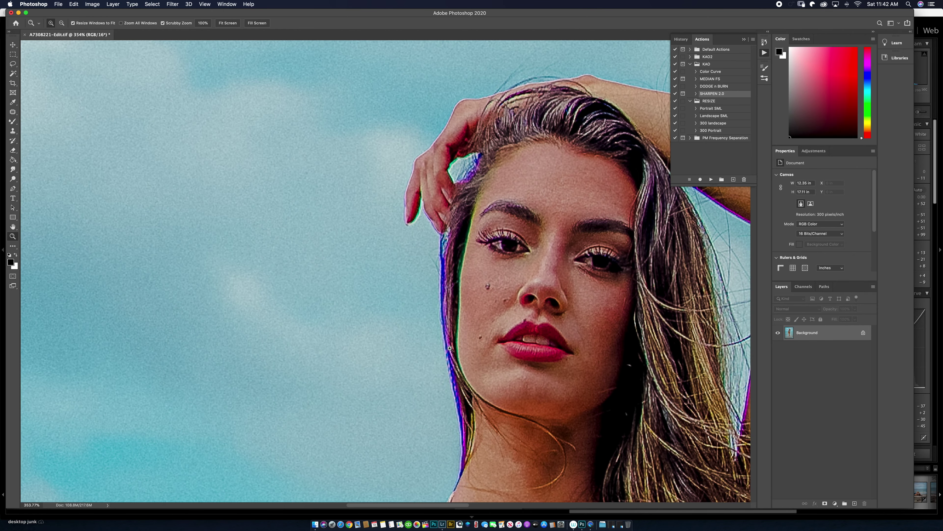
scroll(444, 326, right, 5)
scroll(445, 326, down, 3)
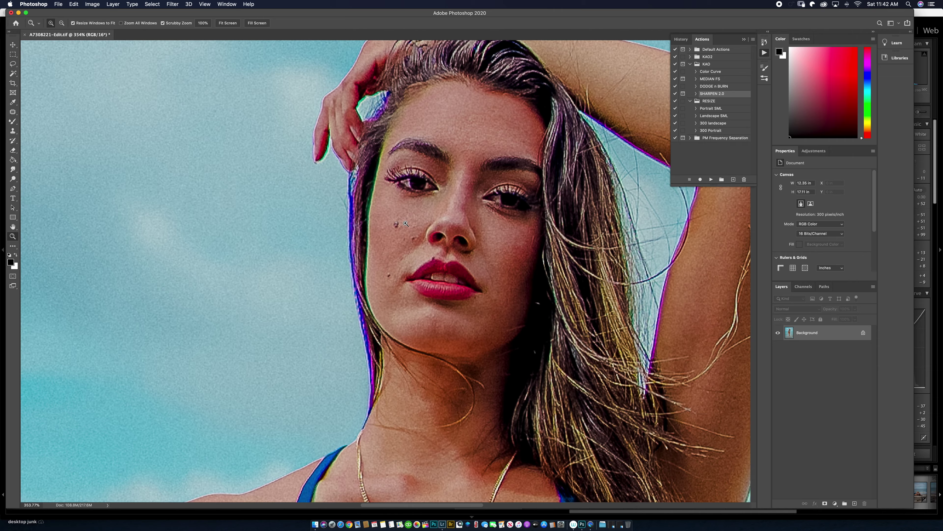
scroll(406, 223, down, 8)
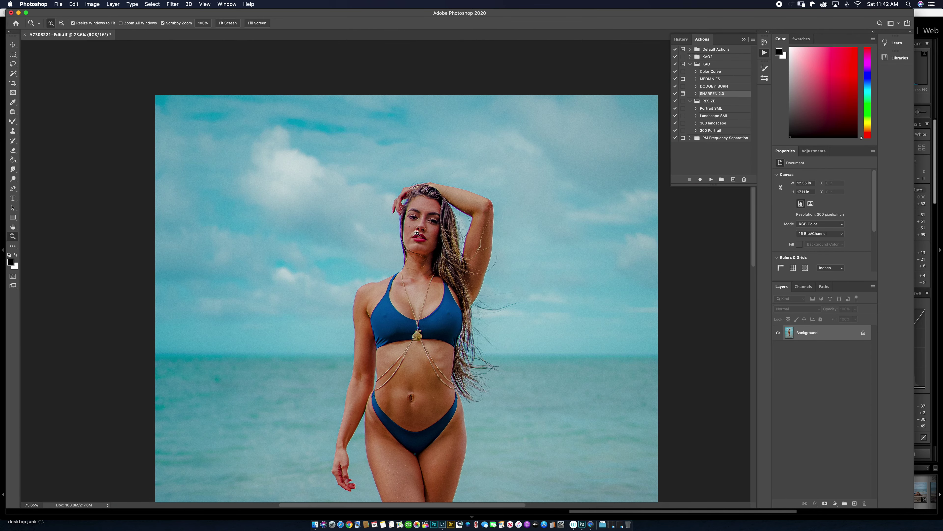
scroll(450, 201, down, 4)
scroll(437, 190, up, 3)
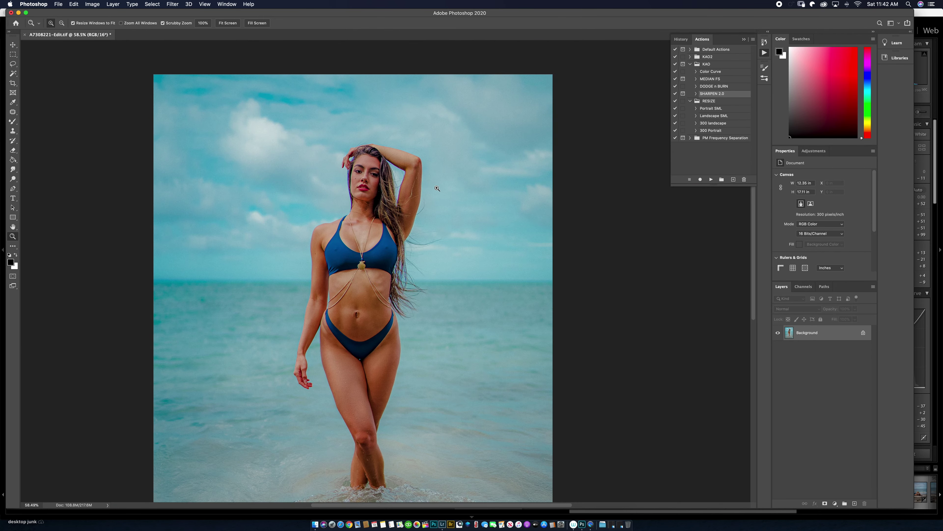
Open the image in the Luminar 4 filter, choose the Female Portrait look and compare it with the original.
click(173, 4)
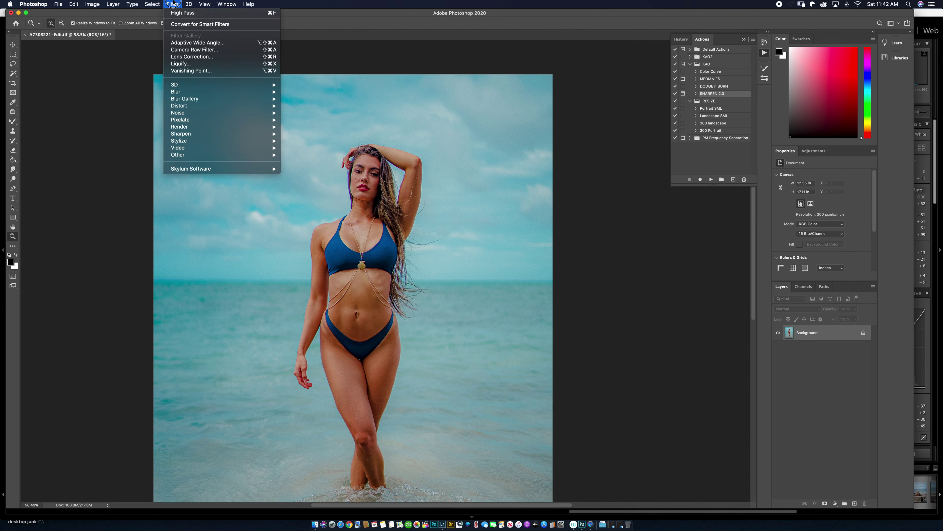
mouse_move(227, 168)
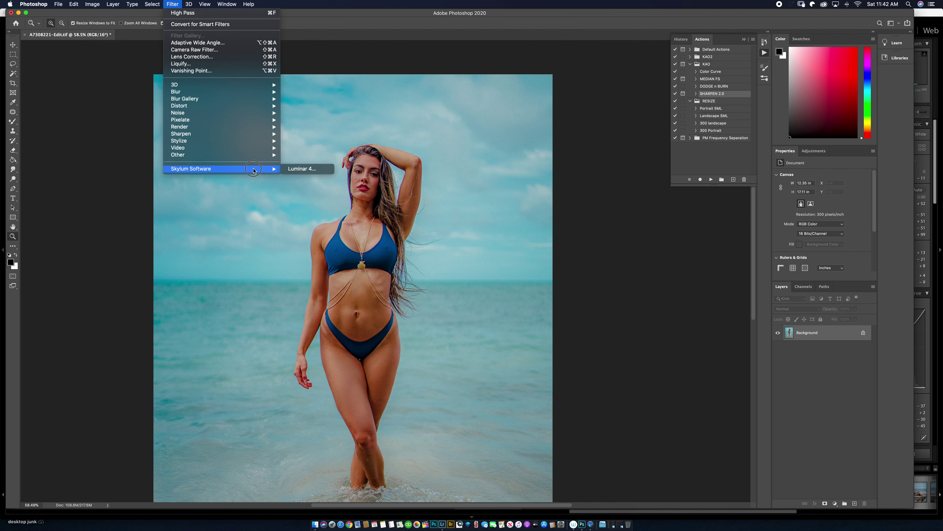
click(291, 171)
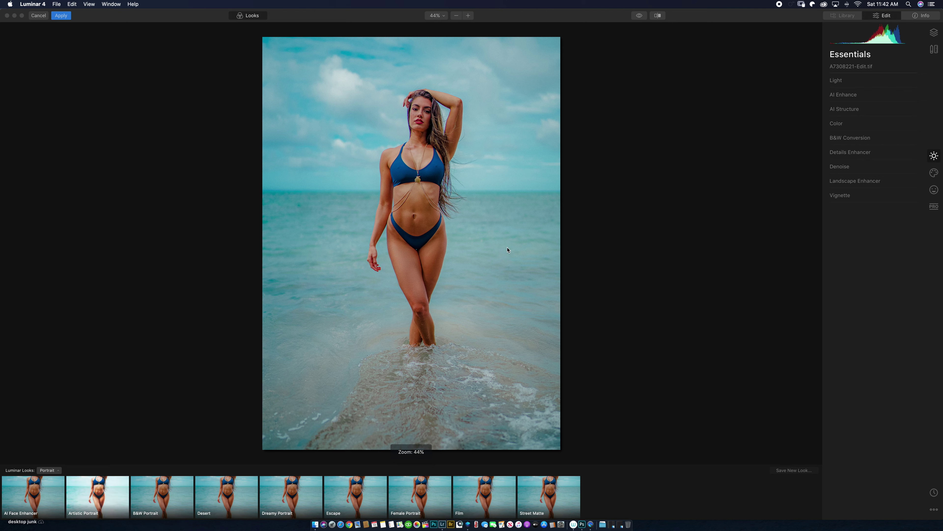
click(408, 490)
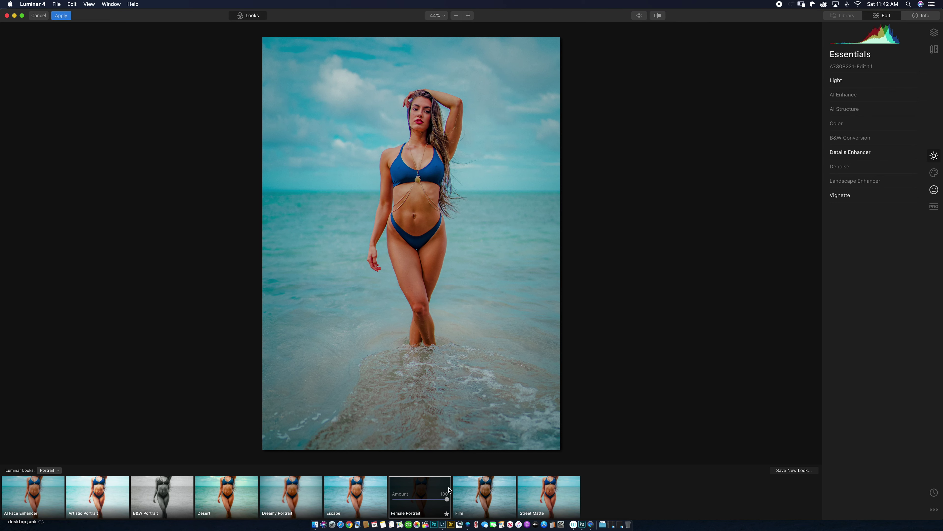
click(640, 16)
click(640, 16)
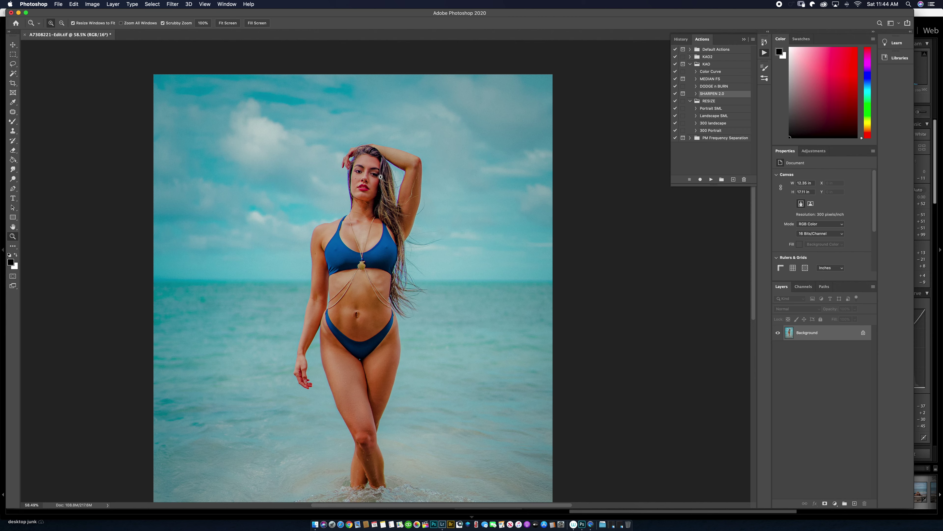
Check the portrait up close and as a whole, and add a Curves adjustment layer above the Background.
drag(377, 208, 450, 148)
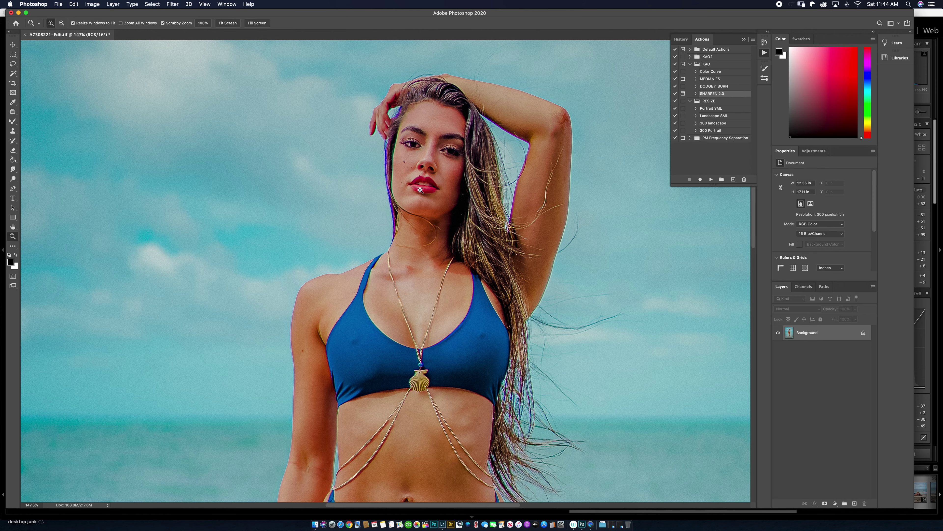
mouse_move(421, 191)
mouse_down()
mouse_move(394, 191)
mouse_move(426, 195)
mouse_move(422, 186)
mouse_up()
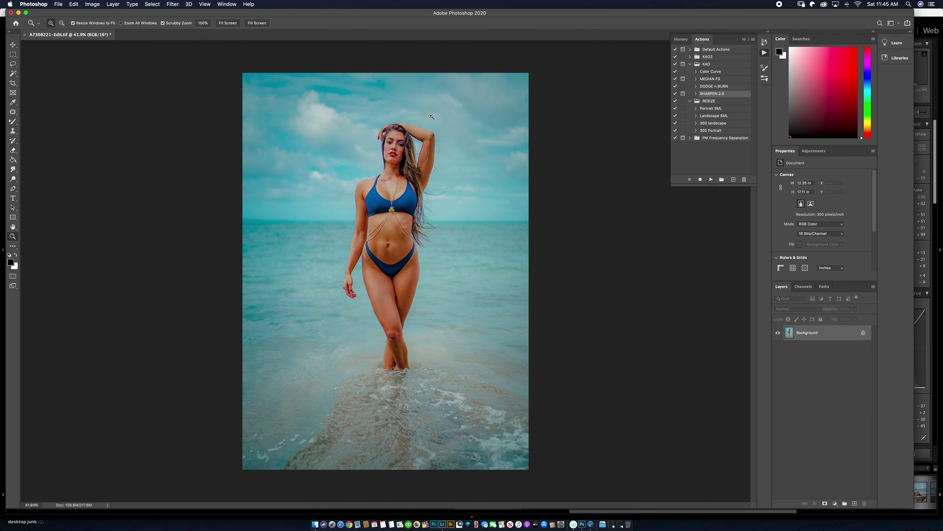
click(716, 74)
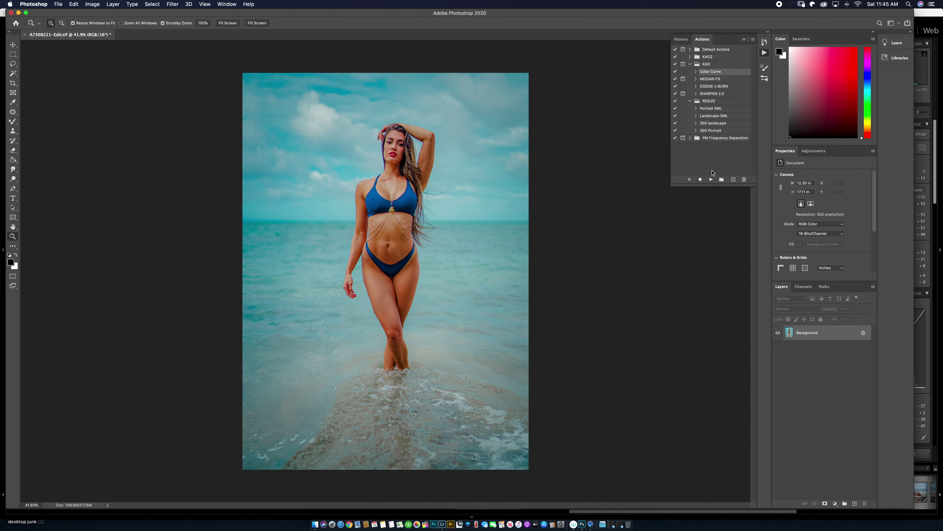
click(835, 503)
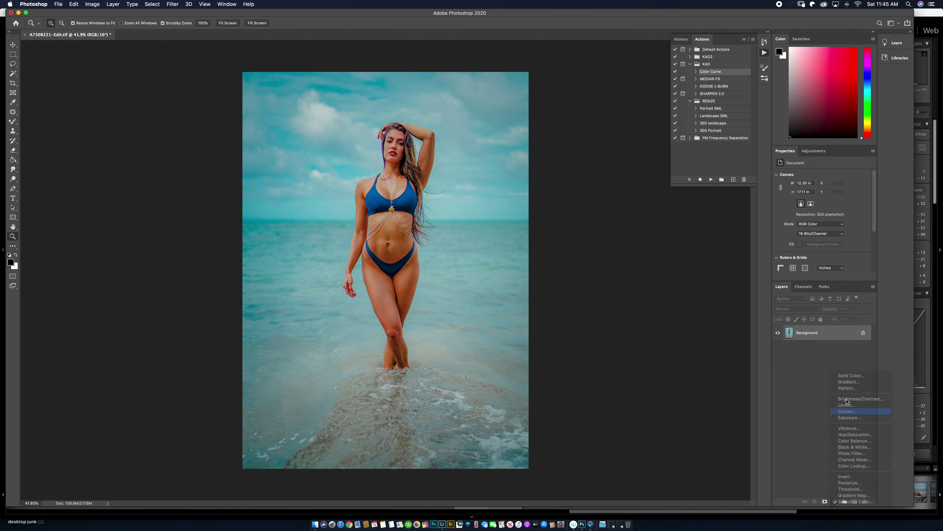
click(847, 410)
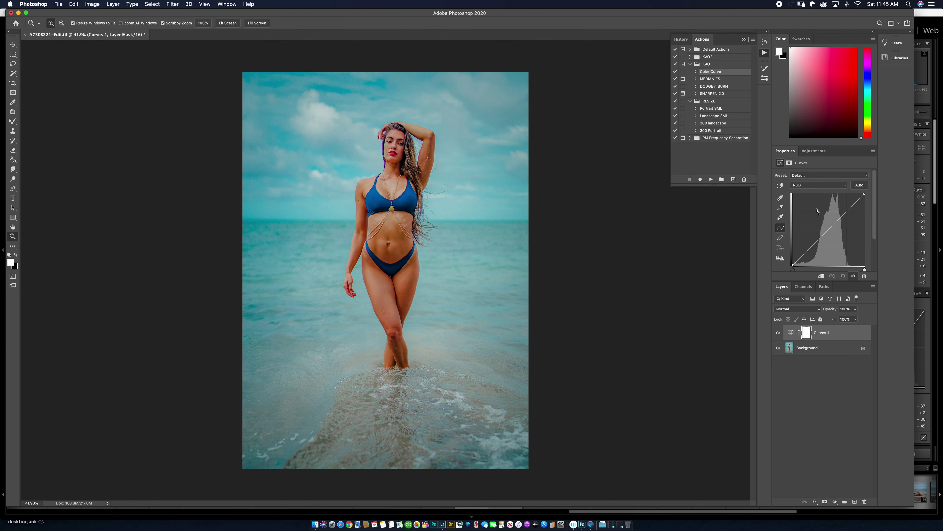
Lower the Red channel's curve slightly in the upper midtones and check the effect by toggling the Curves 1 layer.
click(828, 185)
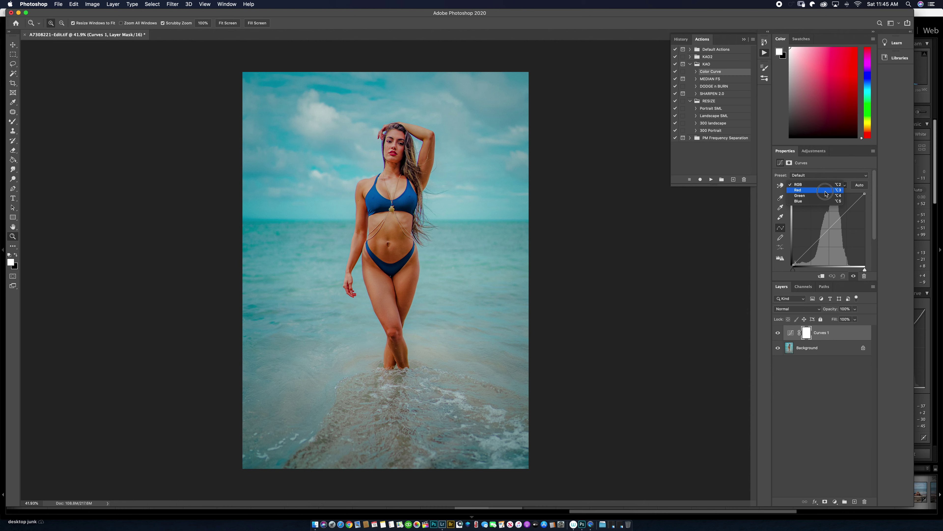
click(825, 192)
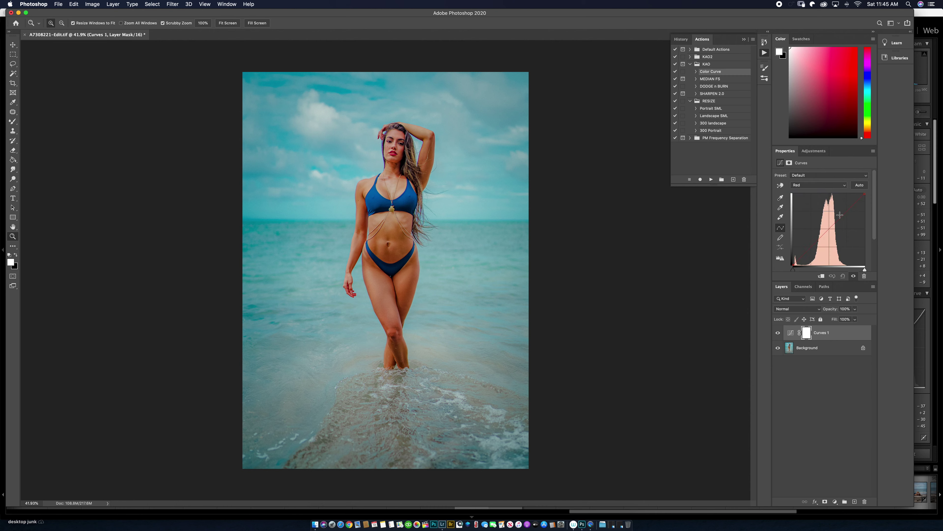
drag(842, 216, 842, 218)
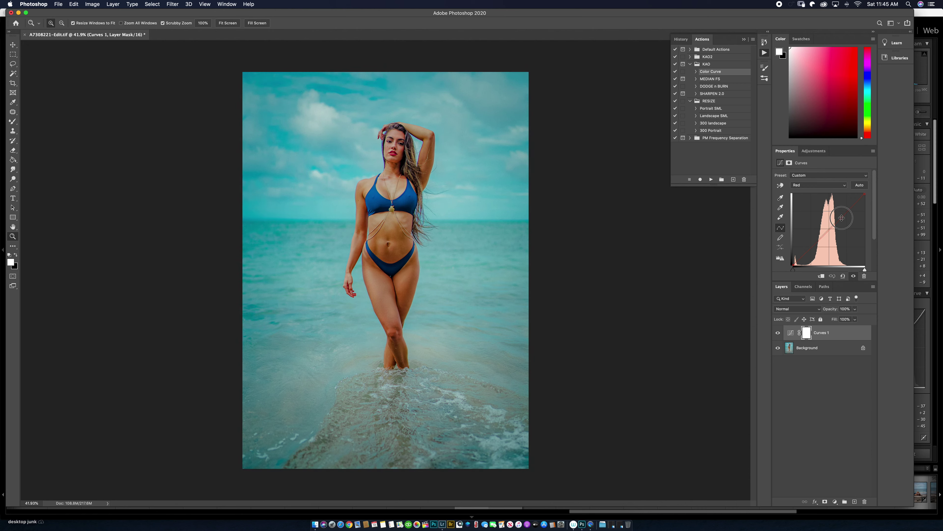
drag(841, 218, 841, 219)
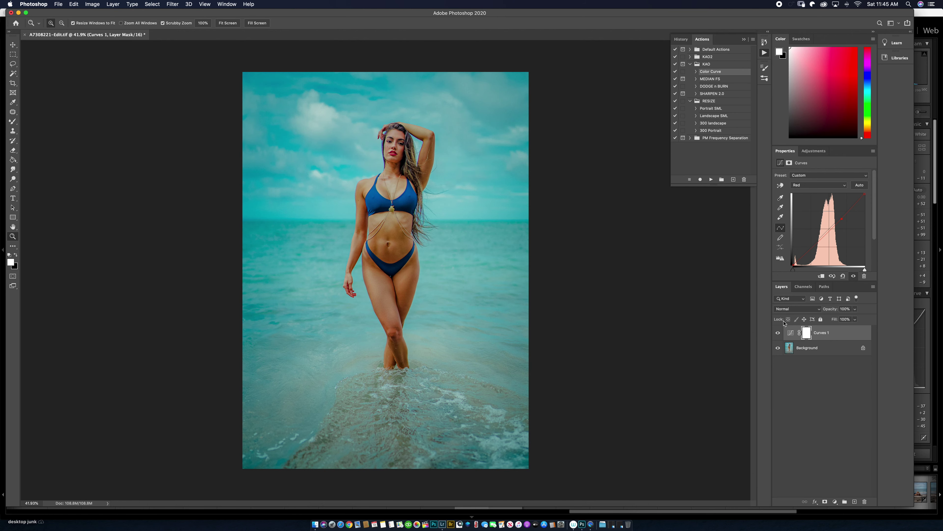
click(843, 219)
click(778, 333)
click(778, 333)
Lower the Green channel's curve slightly in the upper midtones and compare the image with and without the Curves 1 layer.
click(812, 185)
click(812, 192)
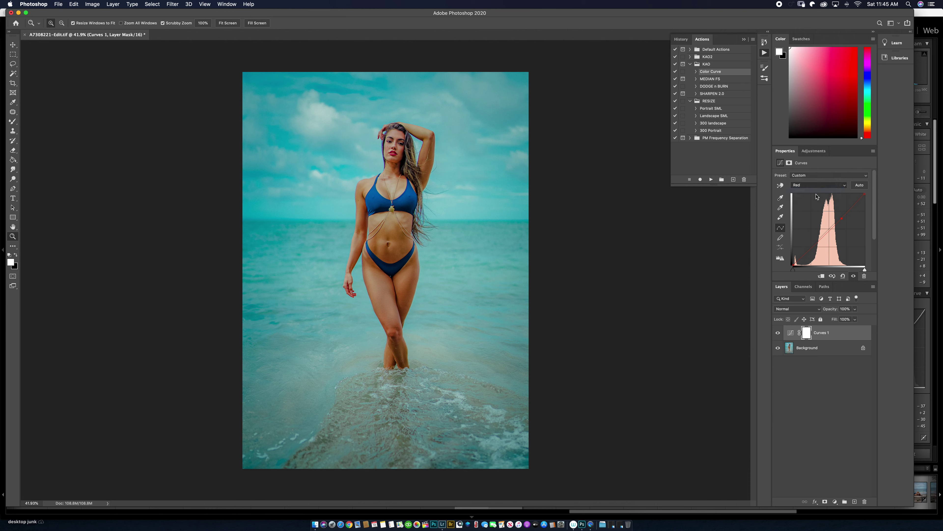
click(835, 223)
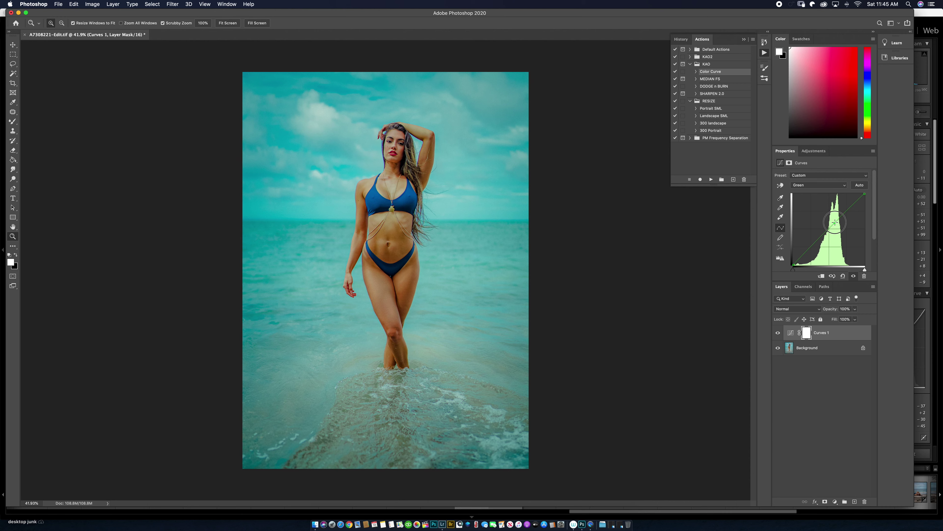
drag(835, 223, 835, 225)
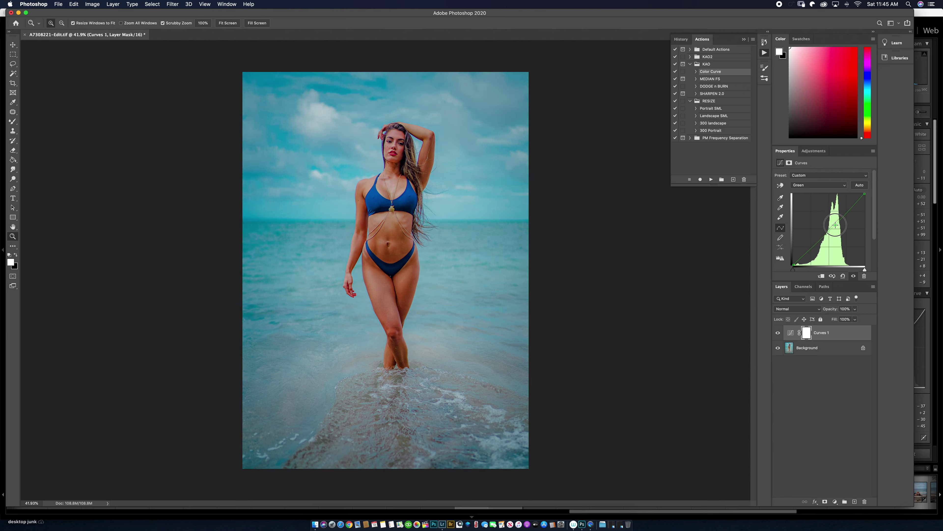
drag(836, 224, 835, 225)
click(778, 333)
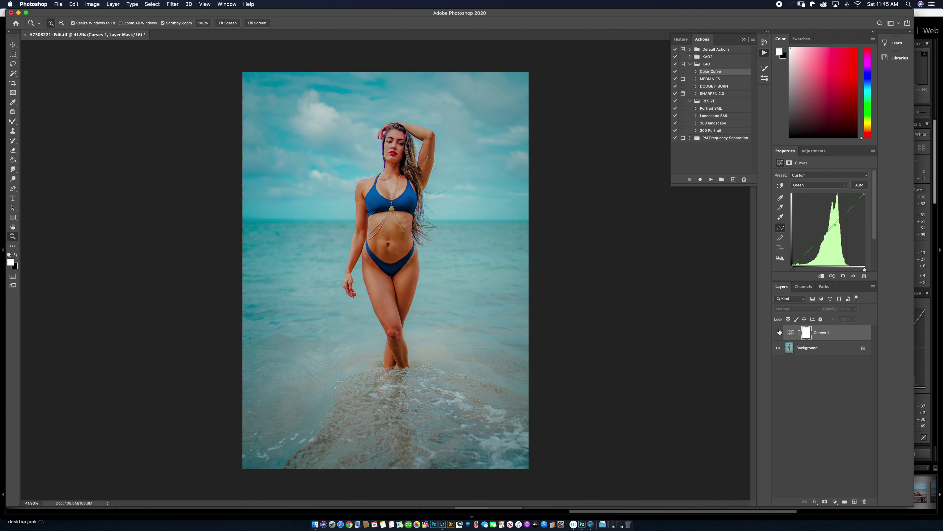
click(778, 332)
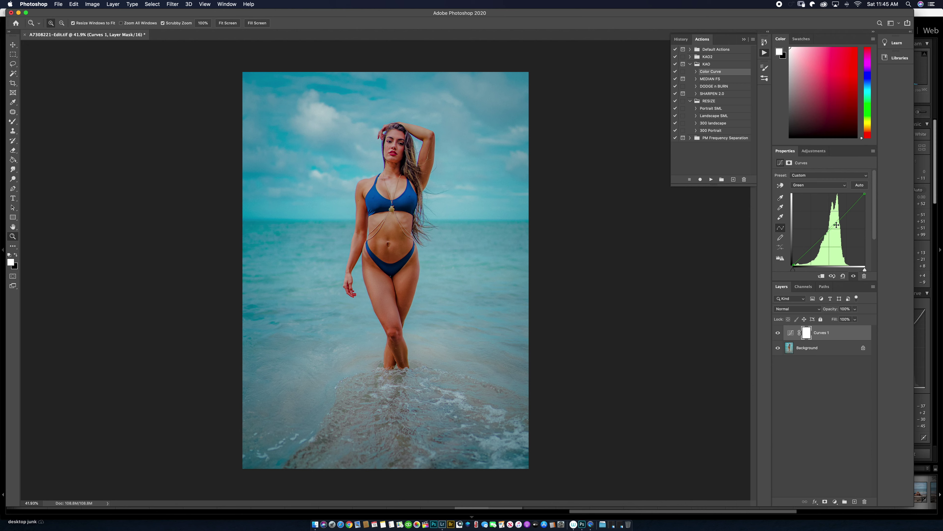
Raise the Green curve's point slightly and check the color shift by toggling the Curves 1 layer's visibility.
drag(836, 225, 837, 223)
click(778, 333)
click(778, 332)
Switch the Curves 1 adjustment to the Blue channel.
click(818, 185)
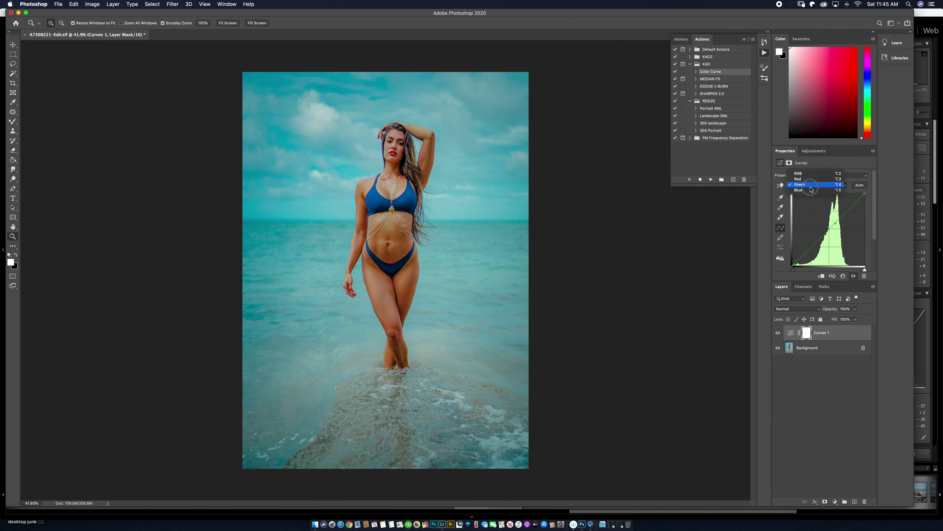
click(818, 192)
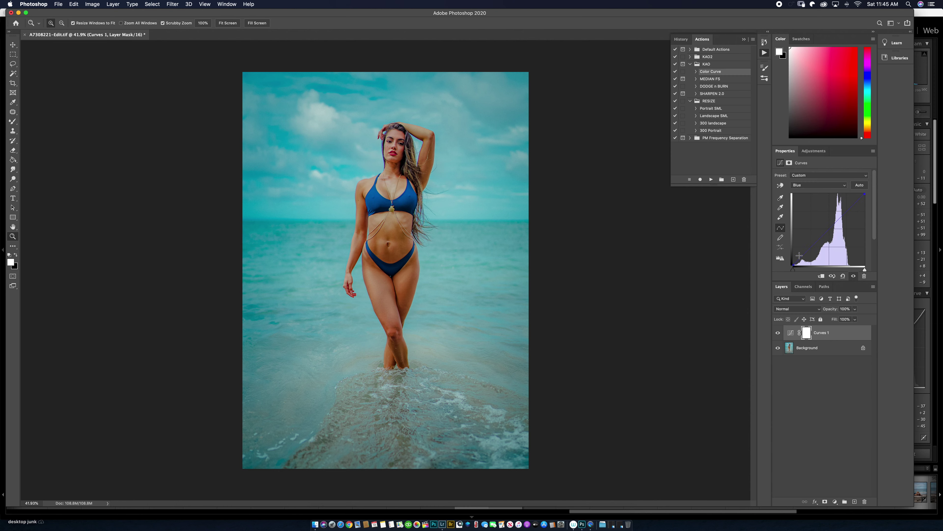